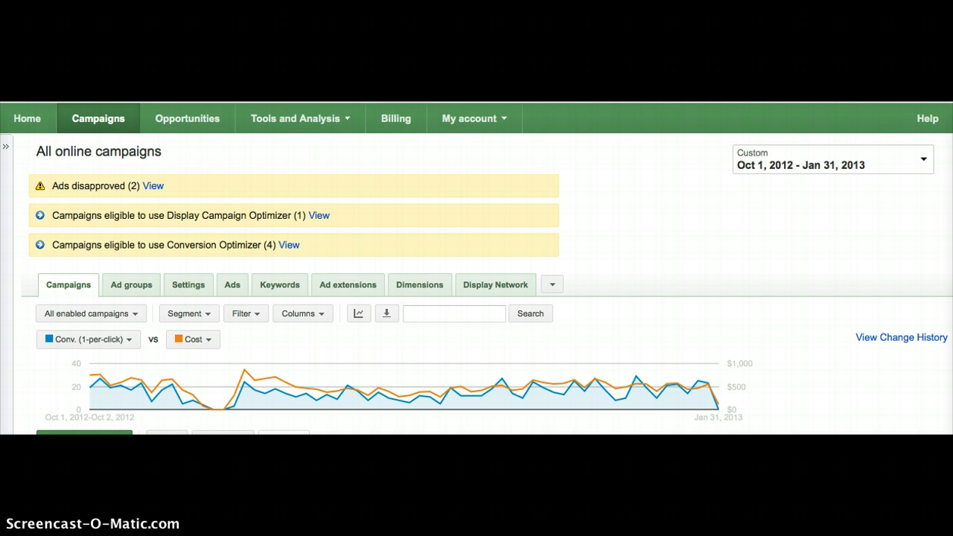
- Open the location settings of the Hydraulics campaign
scroll(253, 327, down, 3)
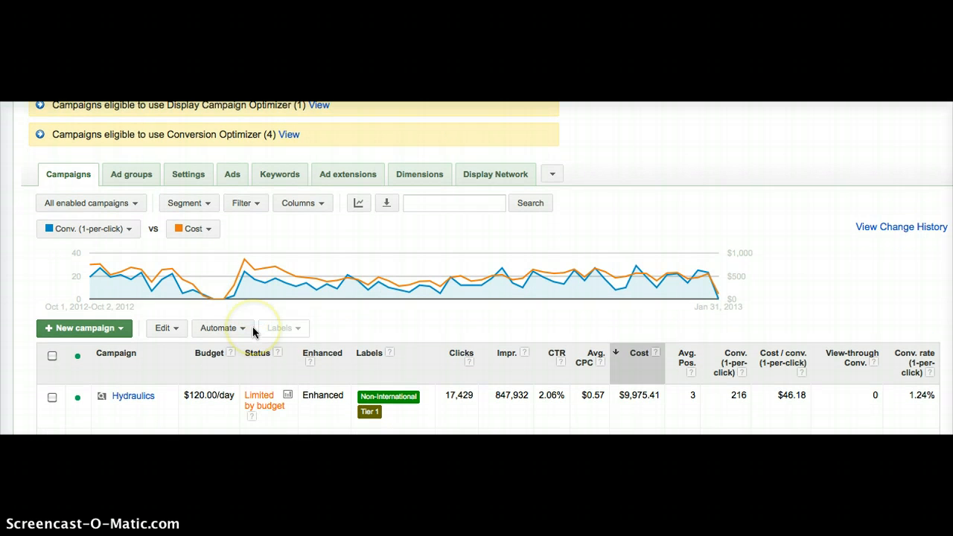
click(135, 387)
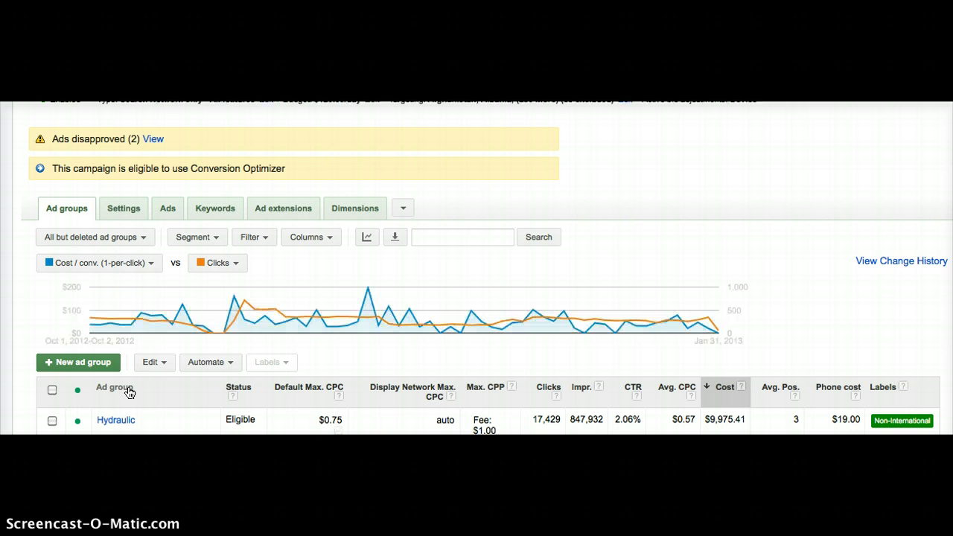
click(131, 211)
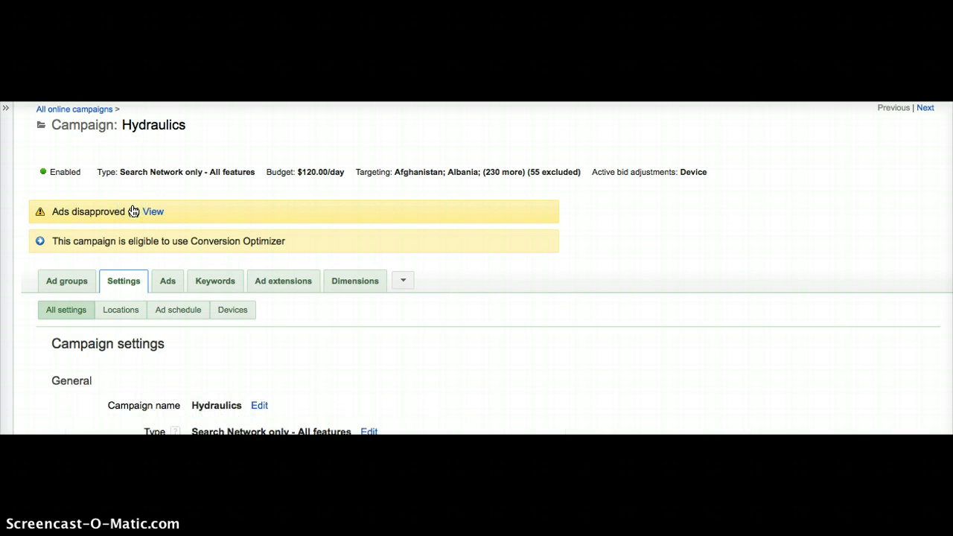
scroll(132, 212, down, 1)
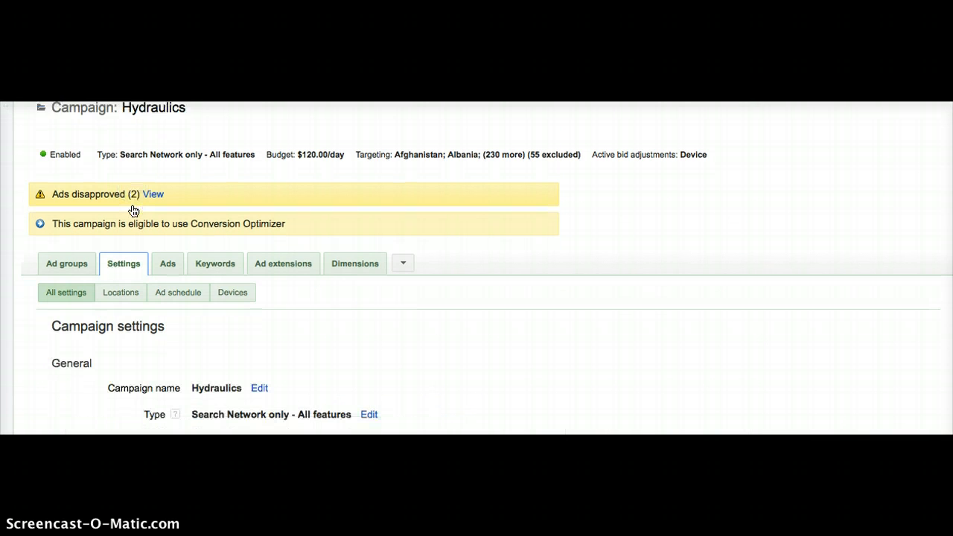
click(127, 259)
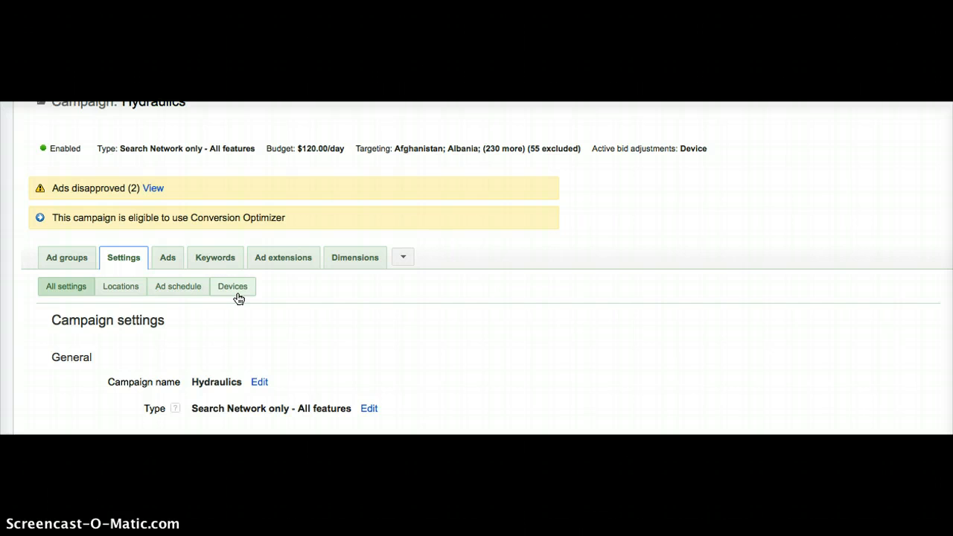
click(124, 291)
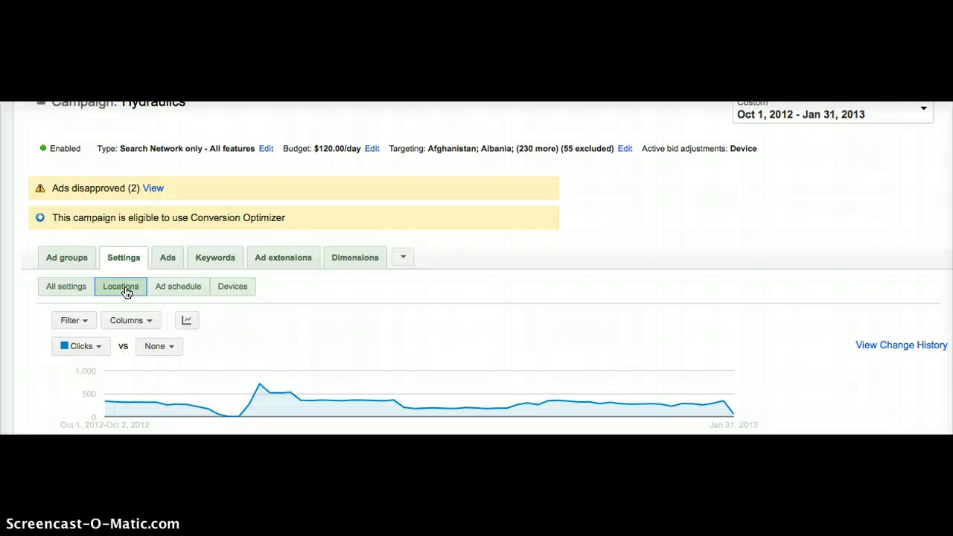
- Examine the targeted and excluded locations in the campaign's location editor and close it without saving
scroll(126, 293, down, 8)
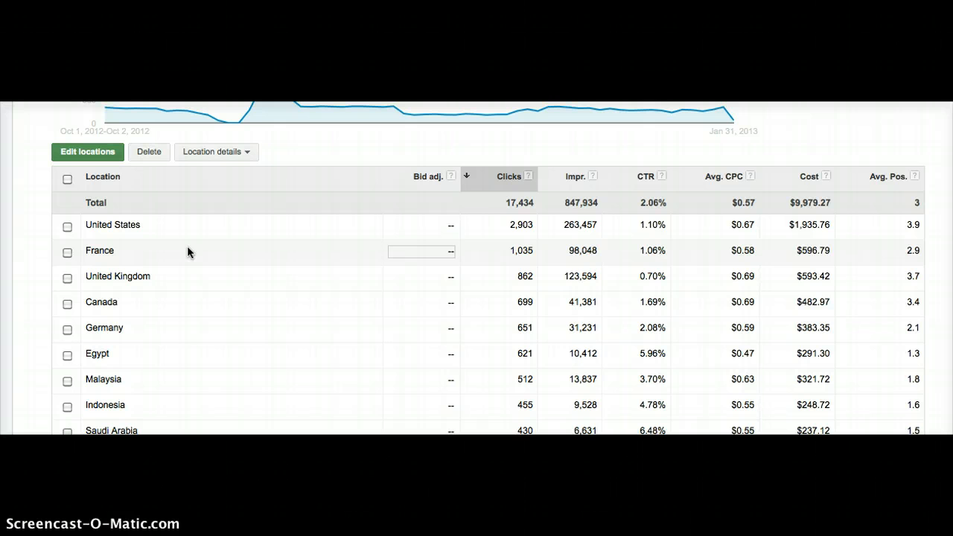
scroll(187, 251, up, 3)
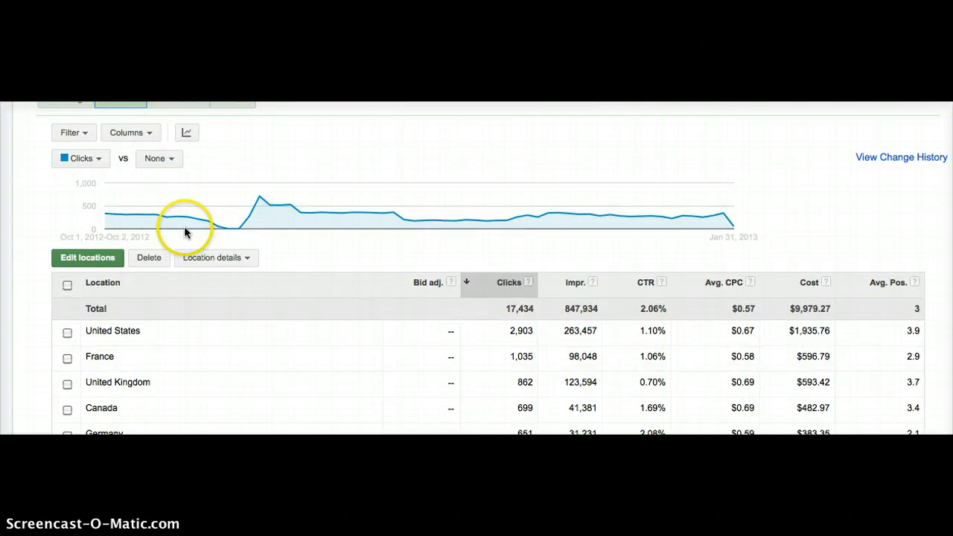
scroll(183, 223, up, 1)
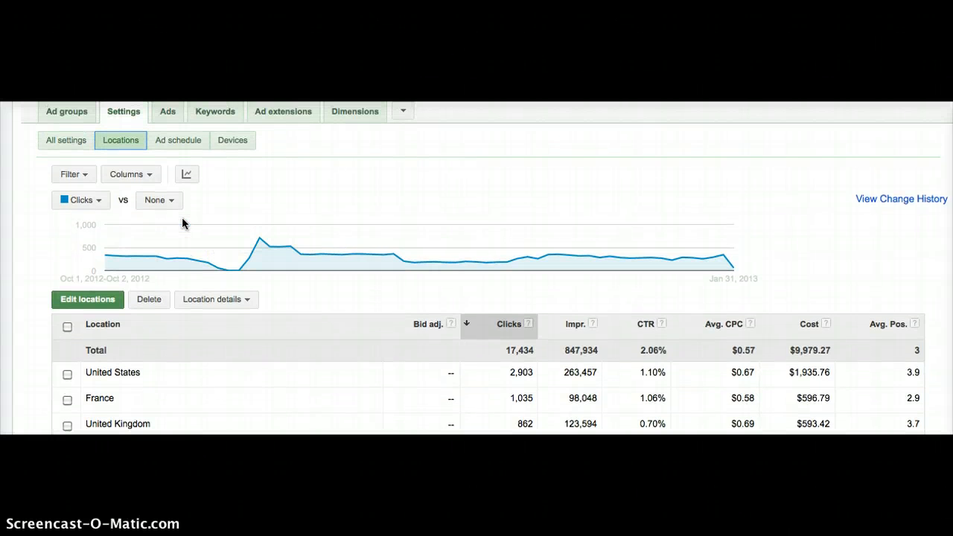
click(96, 302)
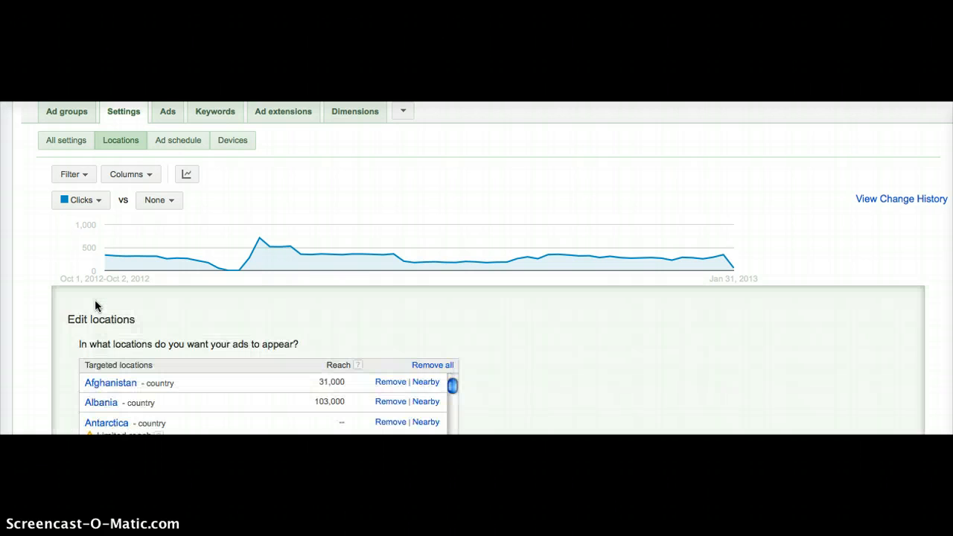
scroll(94, 300, down, 5)
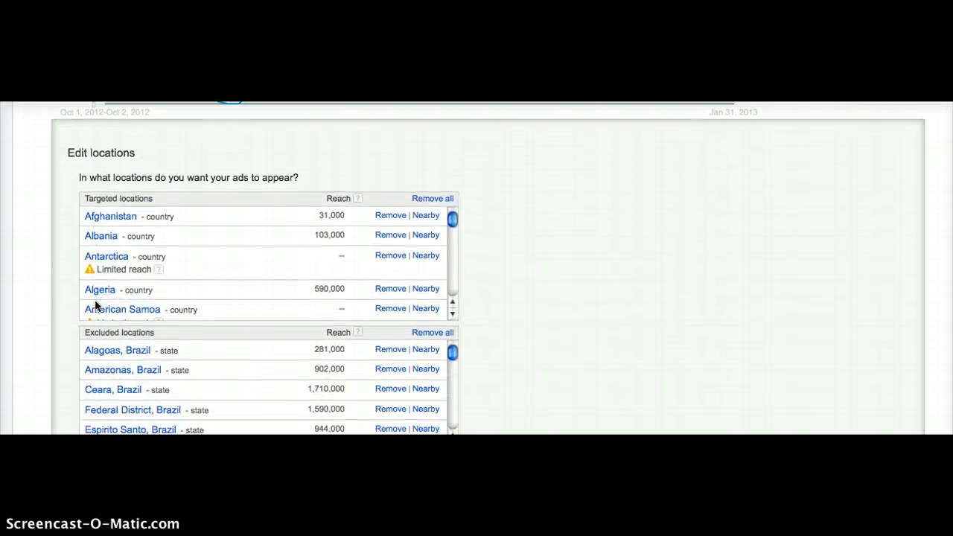
scroll(95, 305, down, 2)
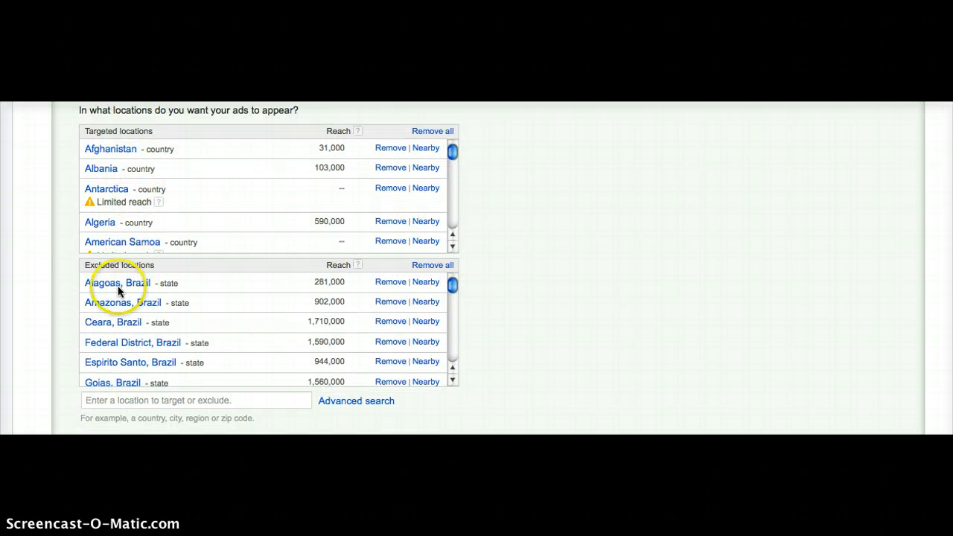
scroll(71, 272, down, 1)
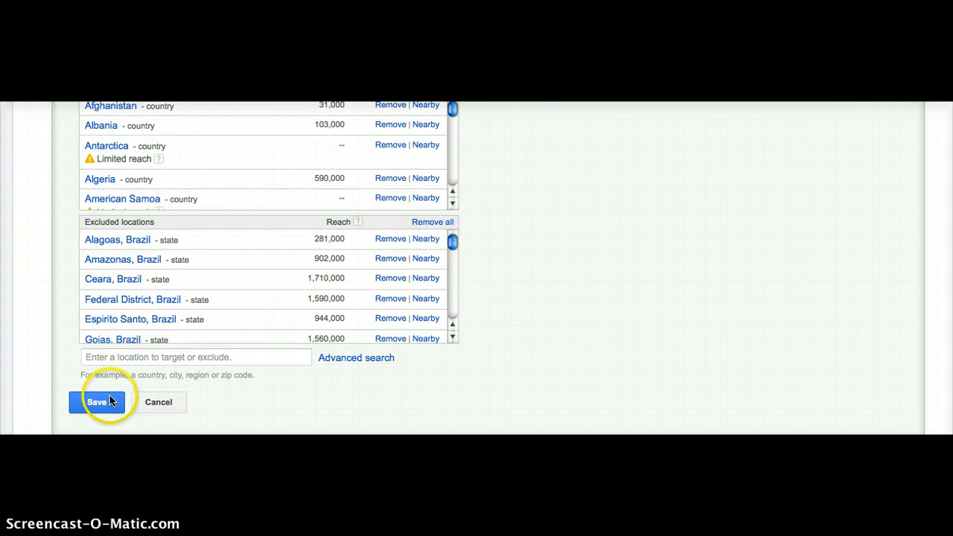
click(146, 402)
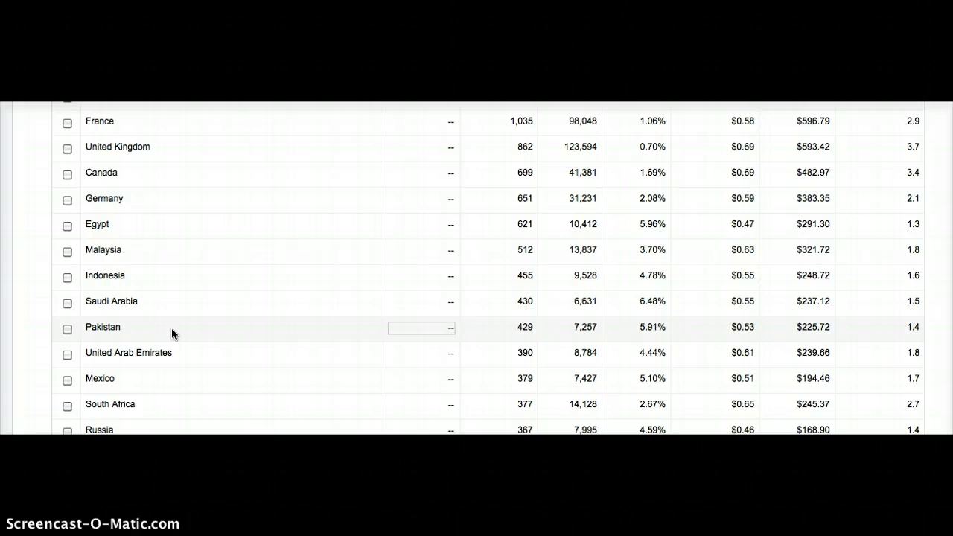
- Set the bid adjustment for the United States to decrease by 15% and save it
click(364, 264)
scroll(364, 264, up, 3)
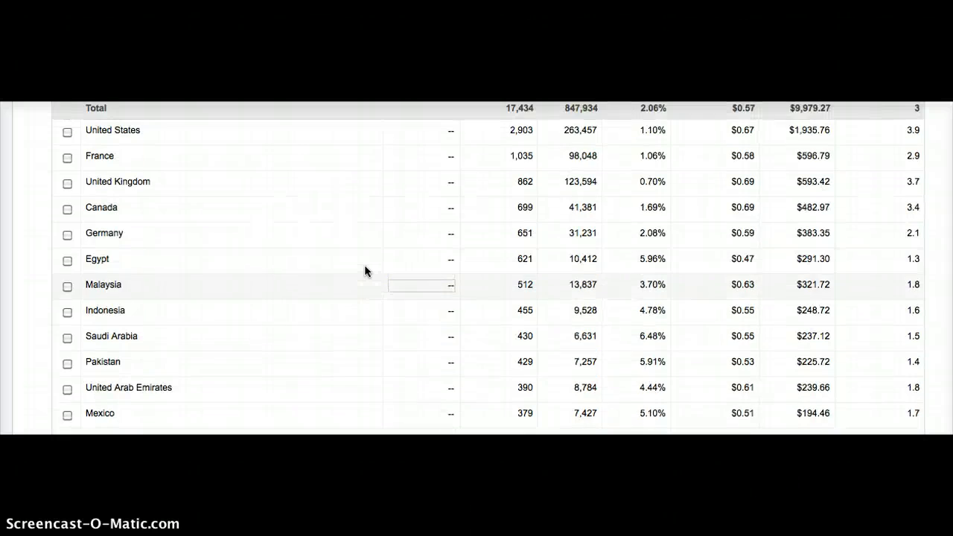
scroll(364, 271, up, 1)
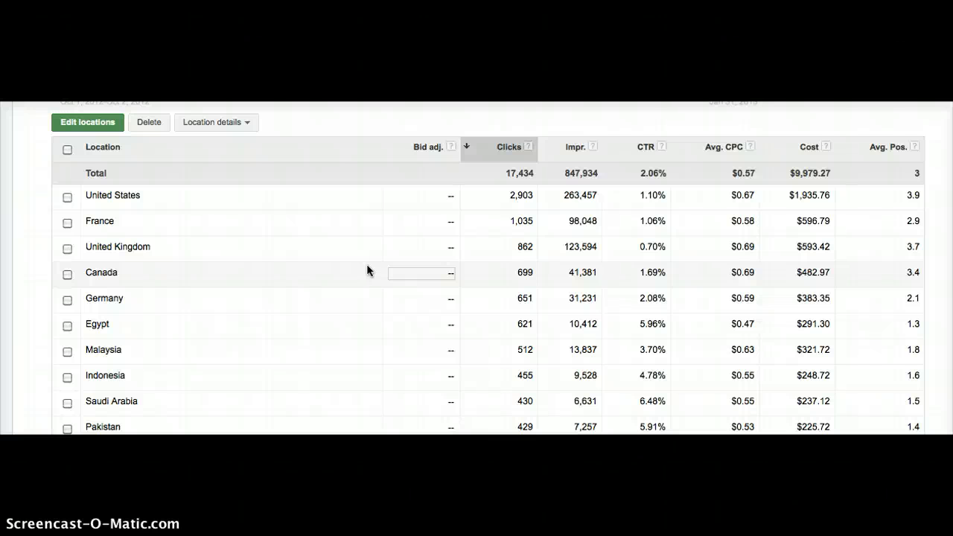
click(450, 200)
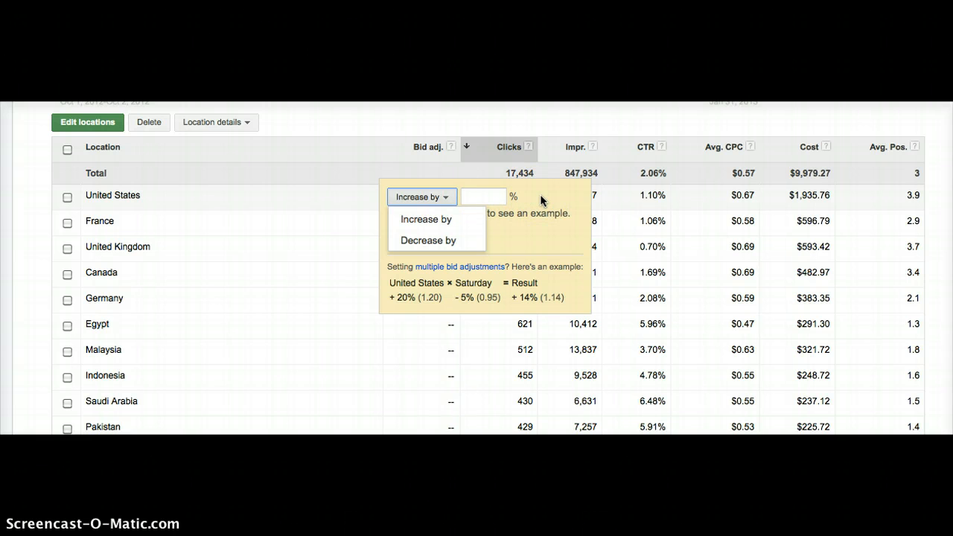
click(496, 198)
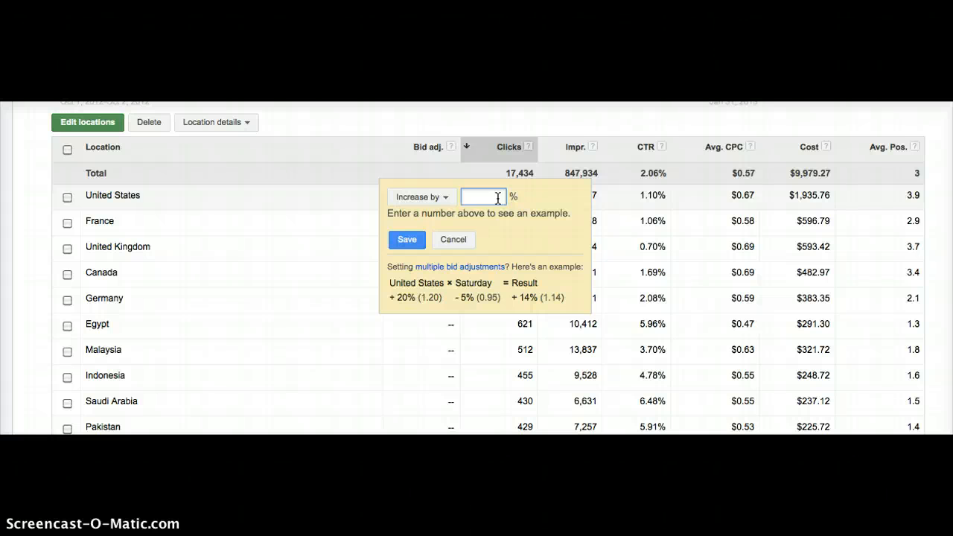
text(15)
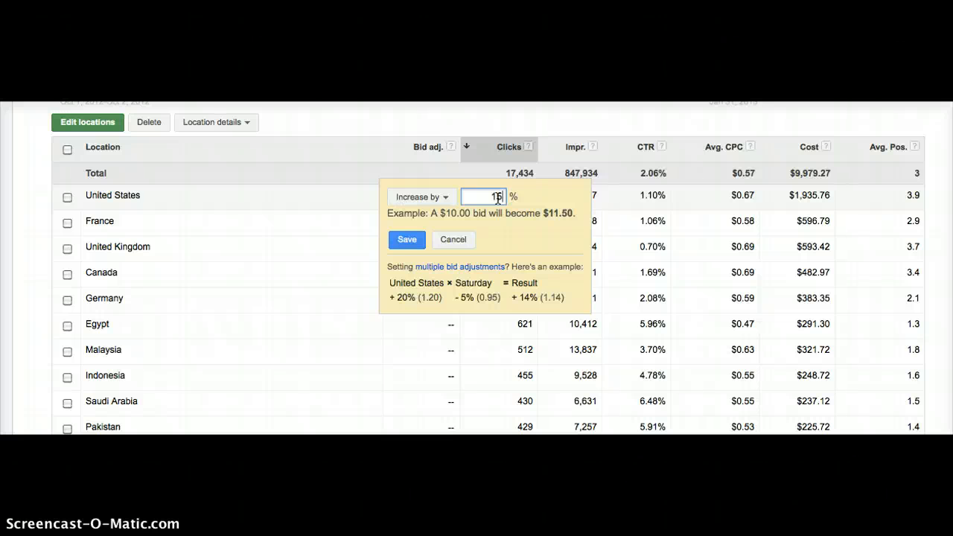
click(422, 195)
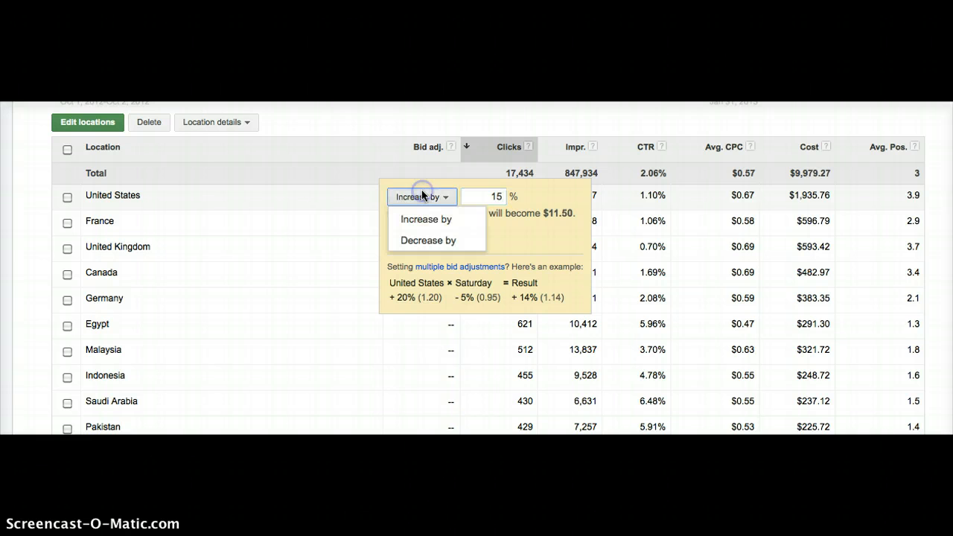
click(424, 239)
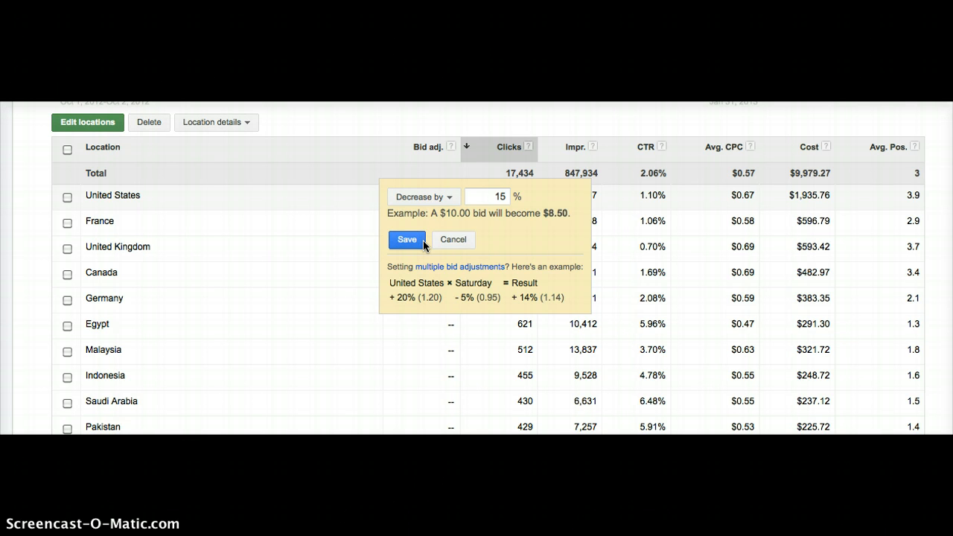
click(424, 242)
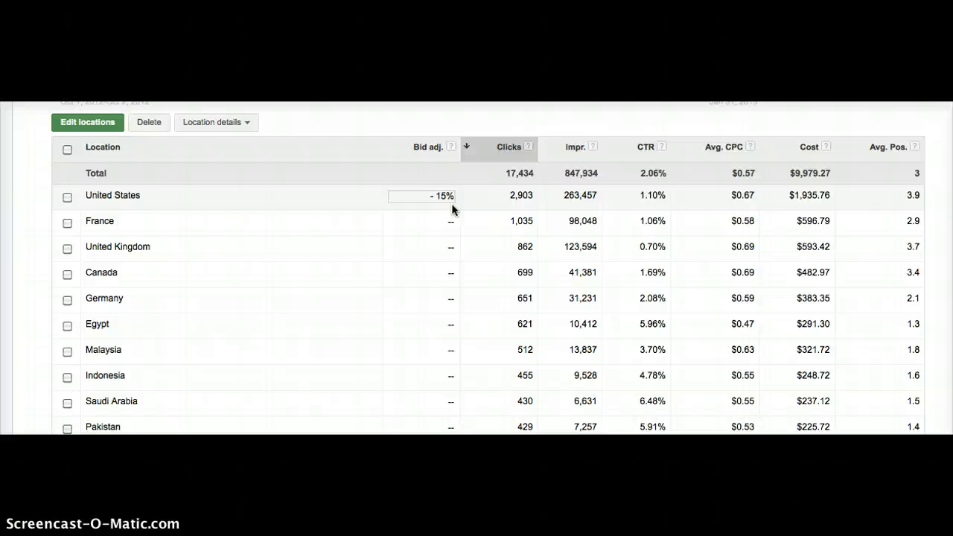
- Show the ad schedule settings of the Hydraulics campaign
scroll(214, 197, up, 5)
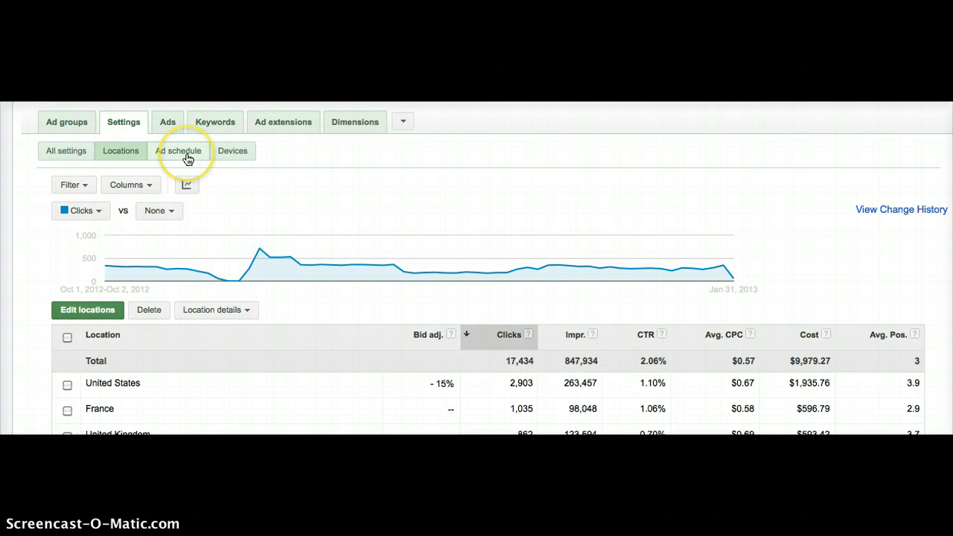
click(188, 159)
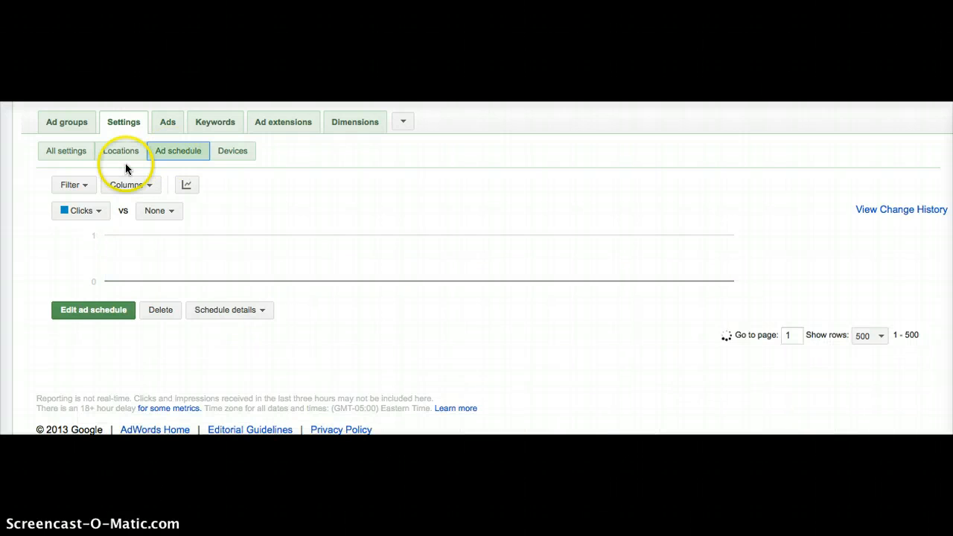
mouse_move(11, 206)
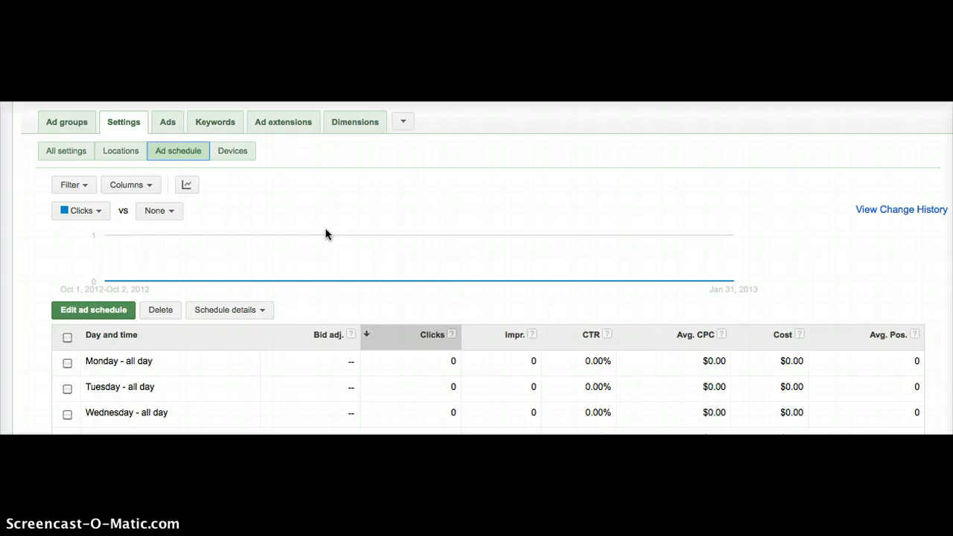
- Examine the day and time ranges in the ad schedule editor and close it without saving
scroll(326, 234, down, 5)
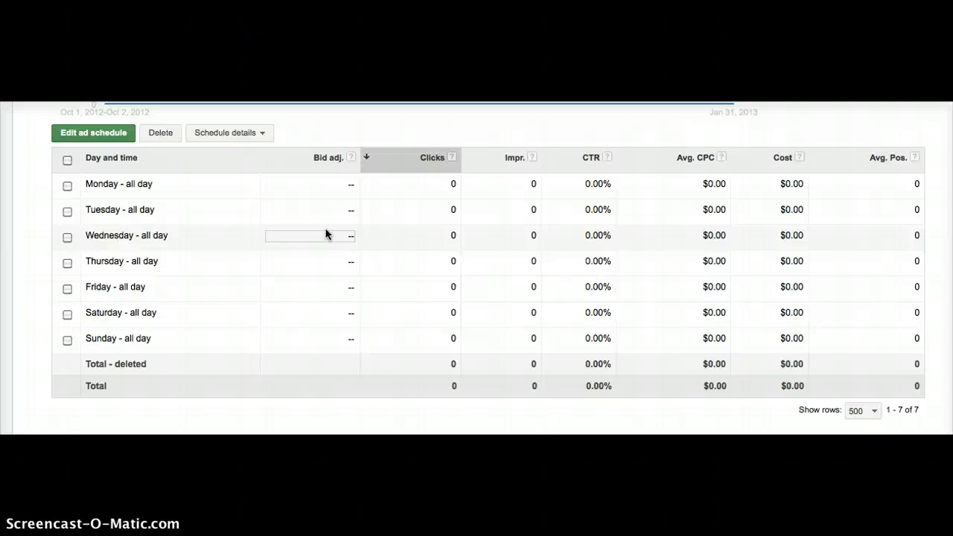
scroll(325, 234, up, 3)
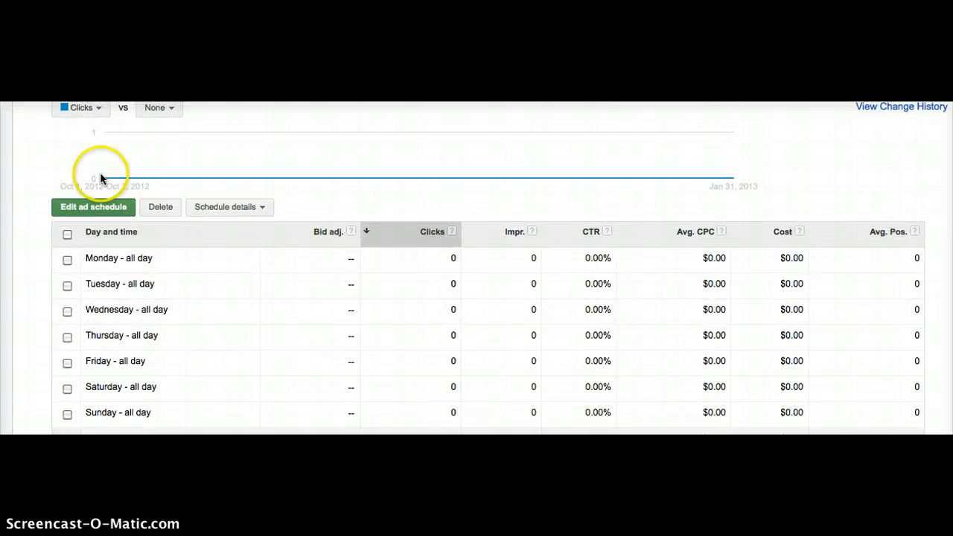
click(93, 207)
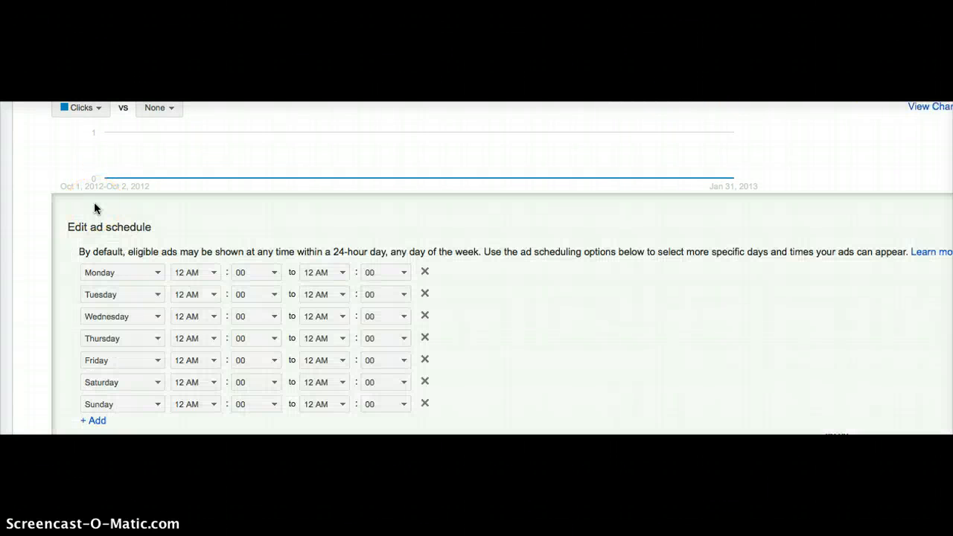
scroll(95, 208, down, 2)
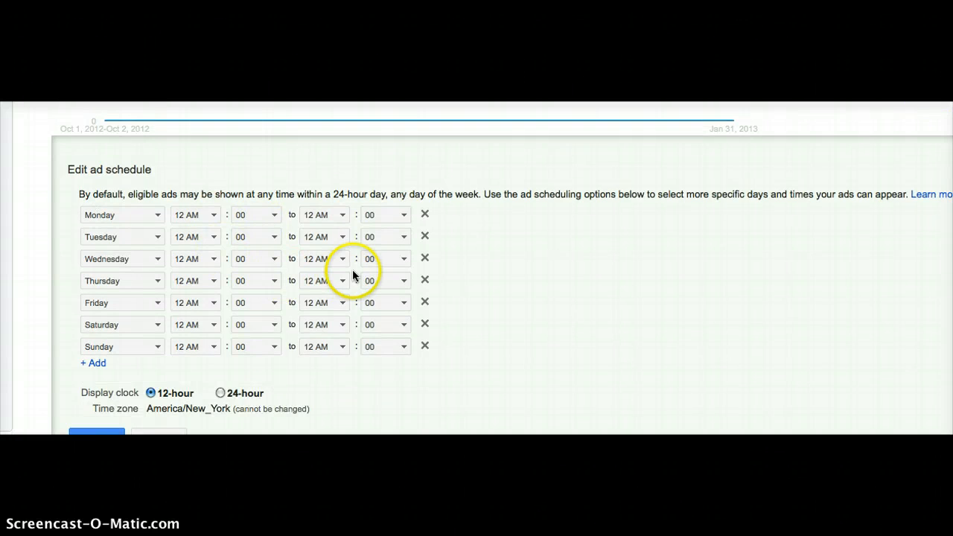
scroll(347, 264, down, 3)
click(145, 334)
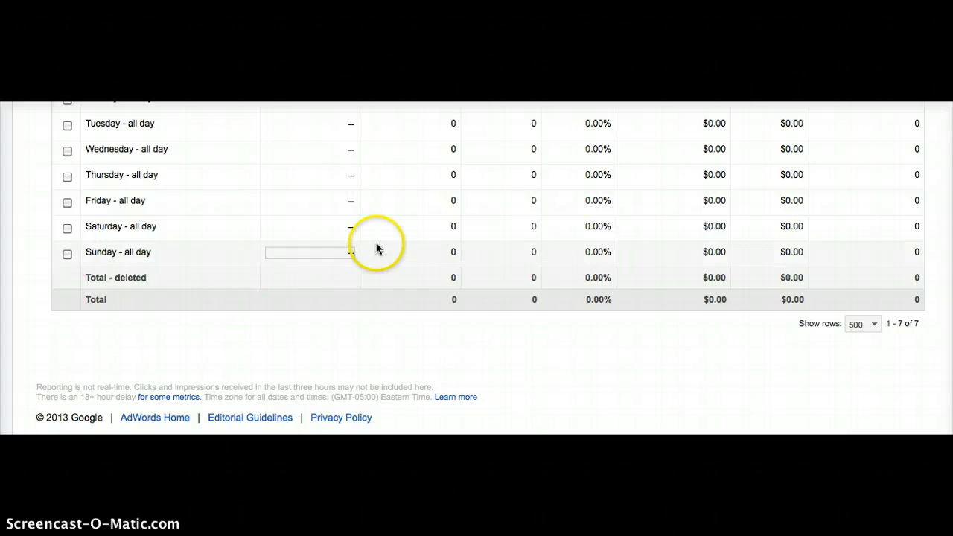
- Set the bid adjustment for the Monday all-day schedule to increase by 15% and save it
scroll(376, 246, up, 3)
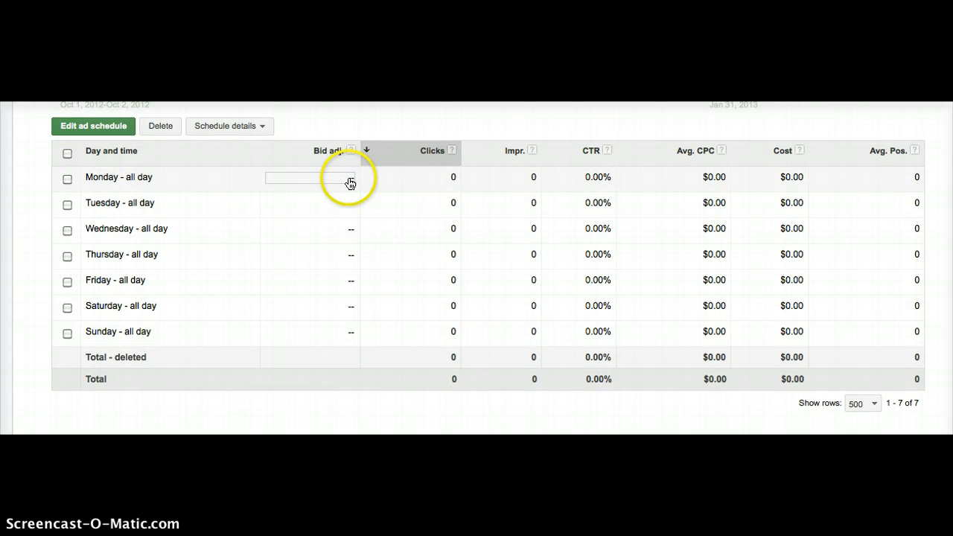
click(347, 184)
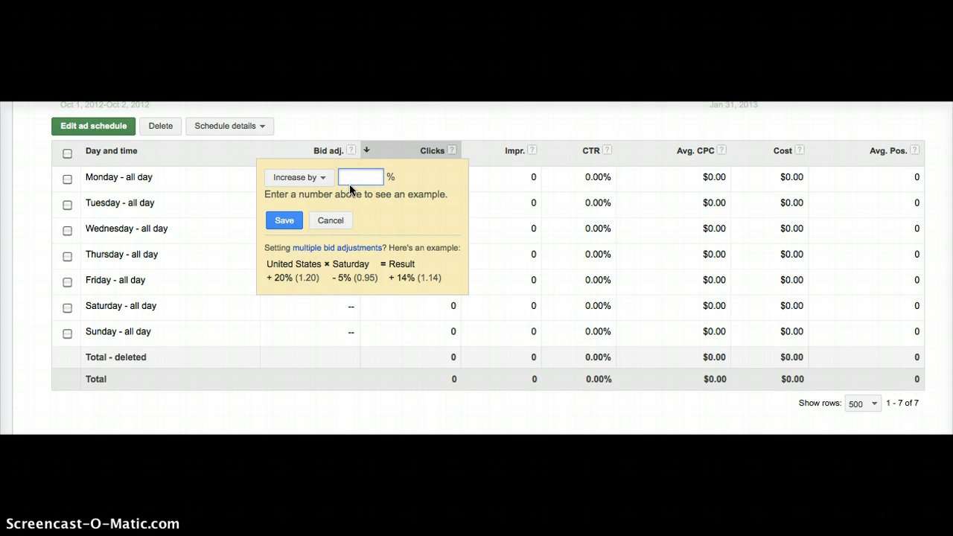
text(15)
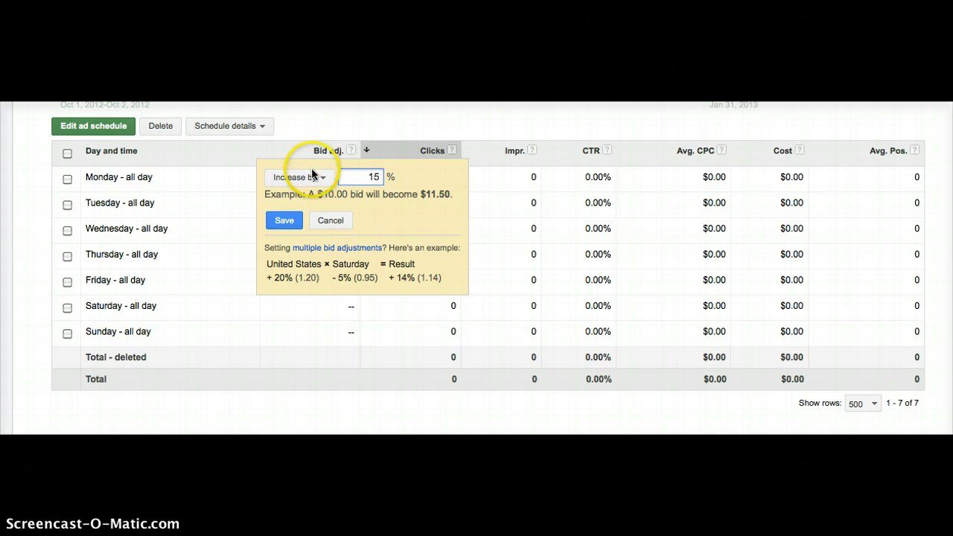
click(313, 177)
click(340, 201)
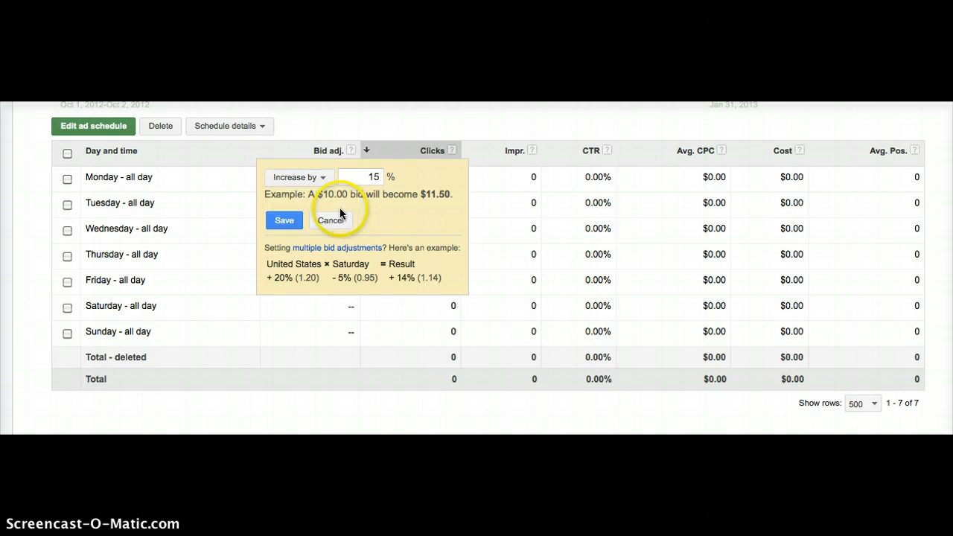
click(294, 218)
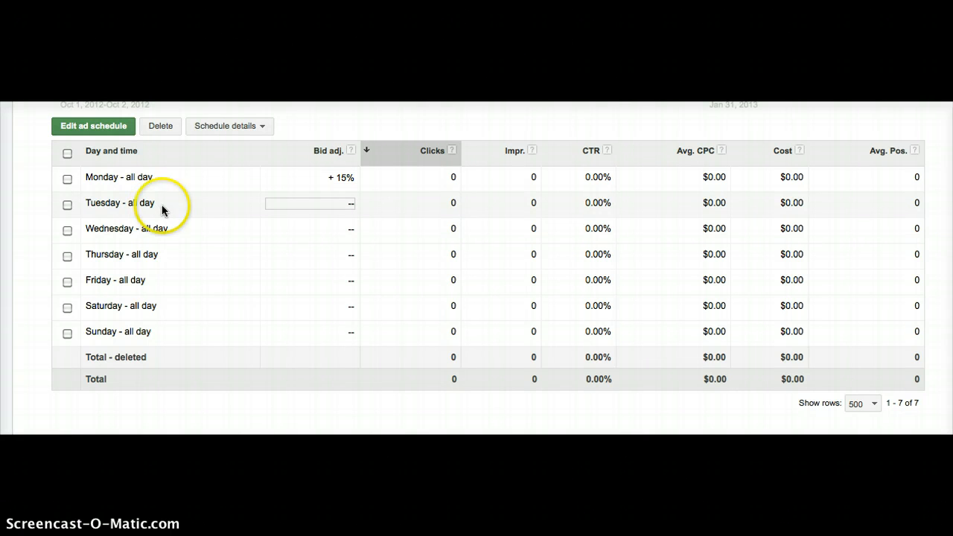
- Set the bid adjustment for the Tuesday all-day schedule to decrease by 17% and save it
click(353, 207)
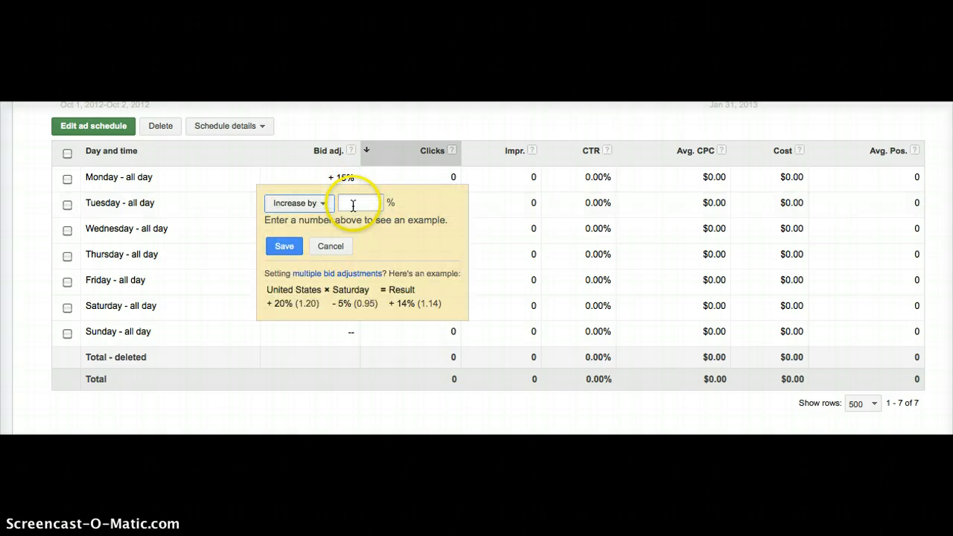
click(353, 207)
text(17)
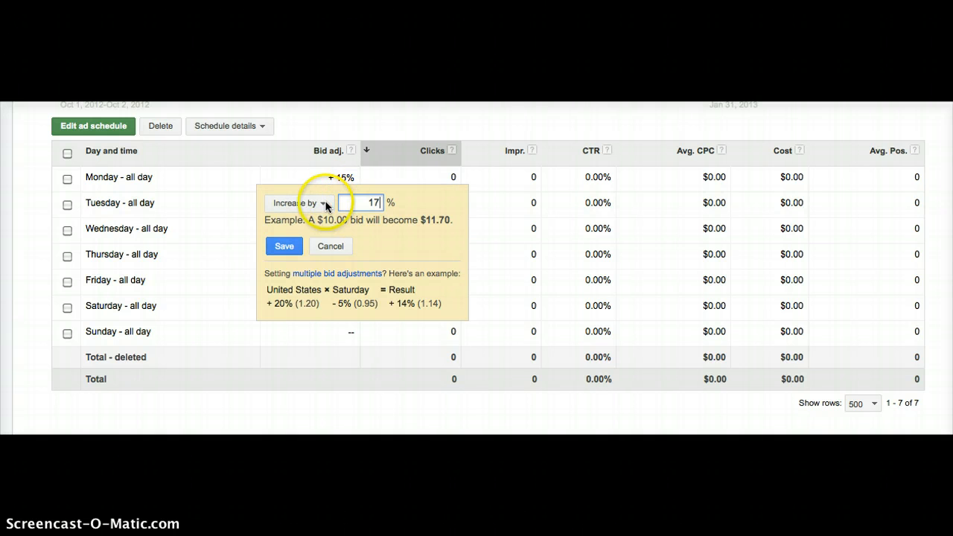
click(321, 202)
click(313, 244)
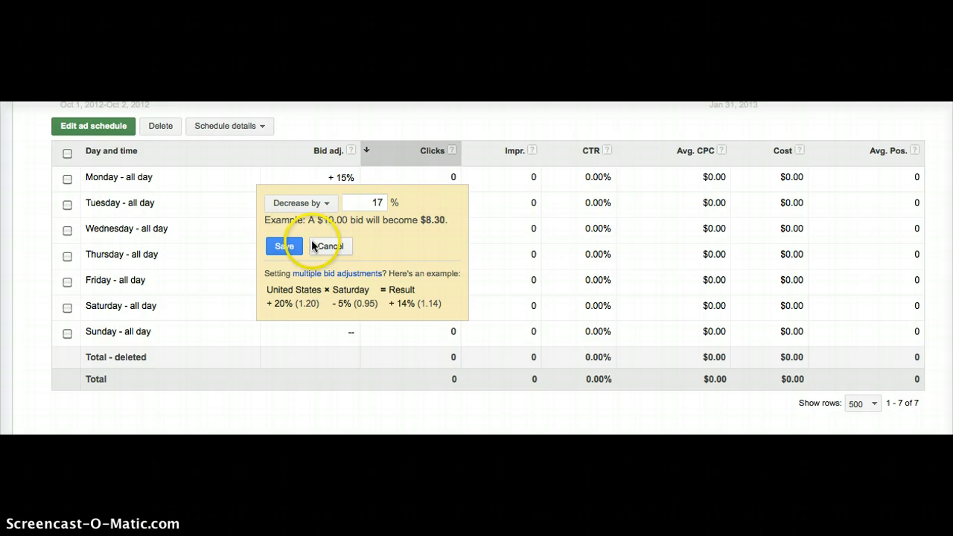
click(286, 247)
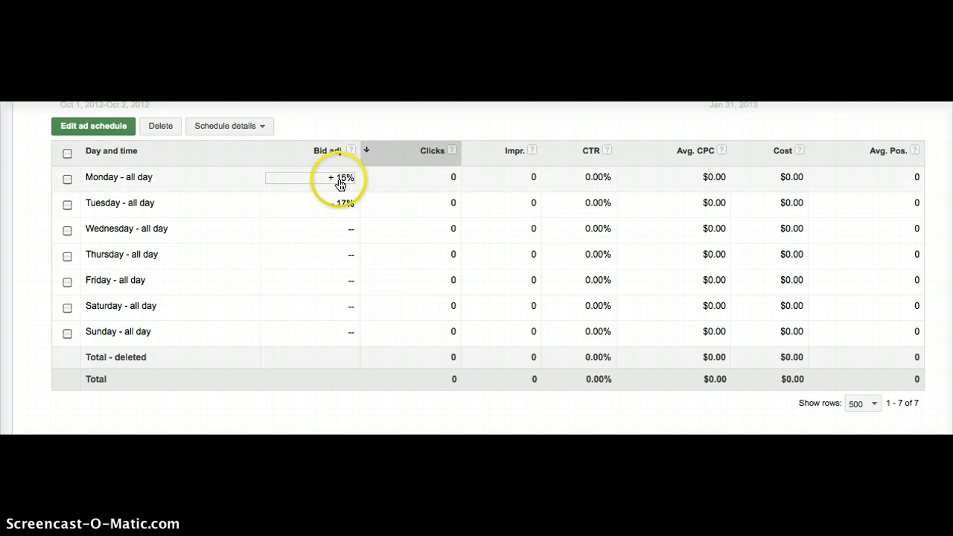
- Change the Monday all-day bid adjustment to decrease by 15% and save it
click(339, 182)
click(311, 180)
click(301, 225)
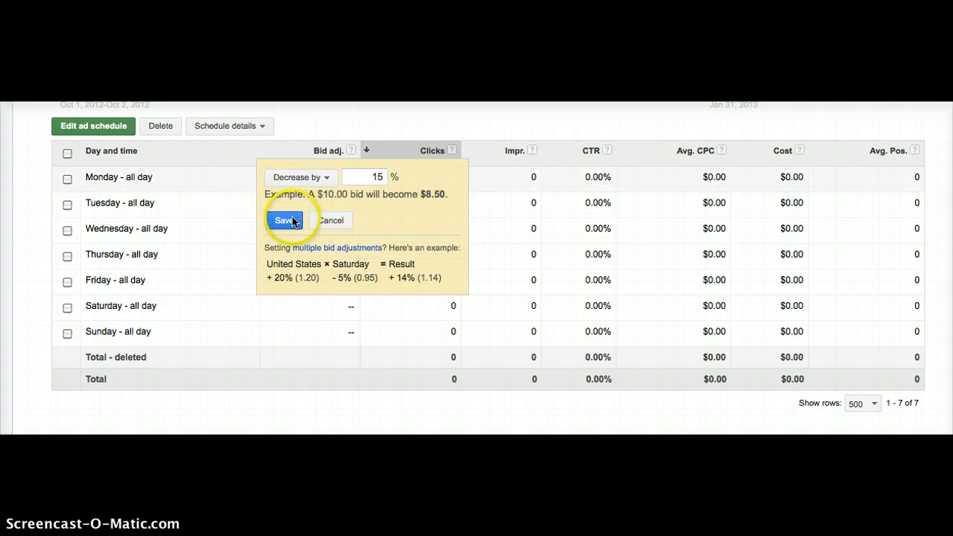
click(287, 218)
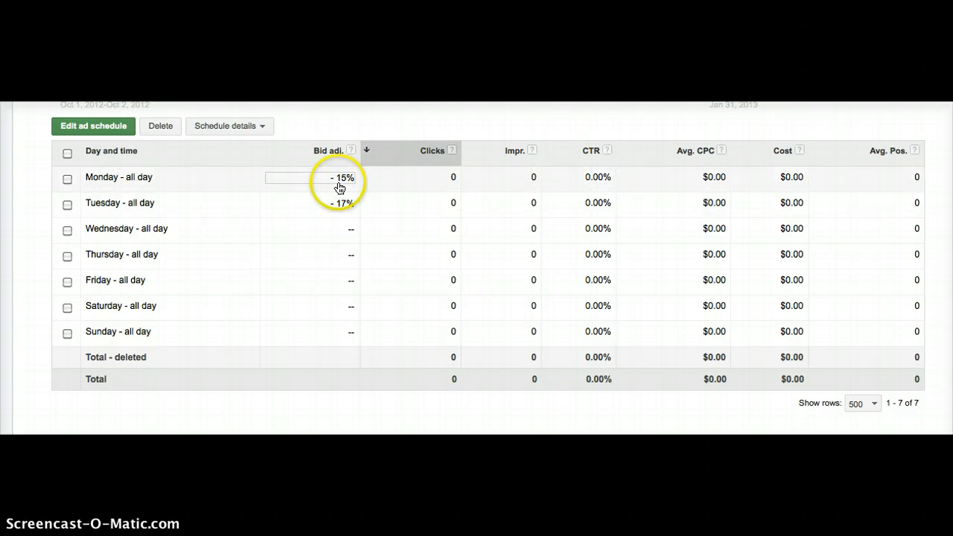
- Set the bid adjustment for the Wednesday all-day schedule to increase by 5% and save it
click(332, 231)
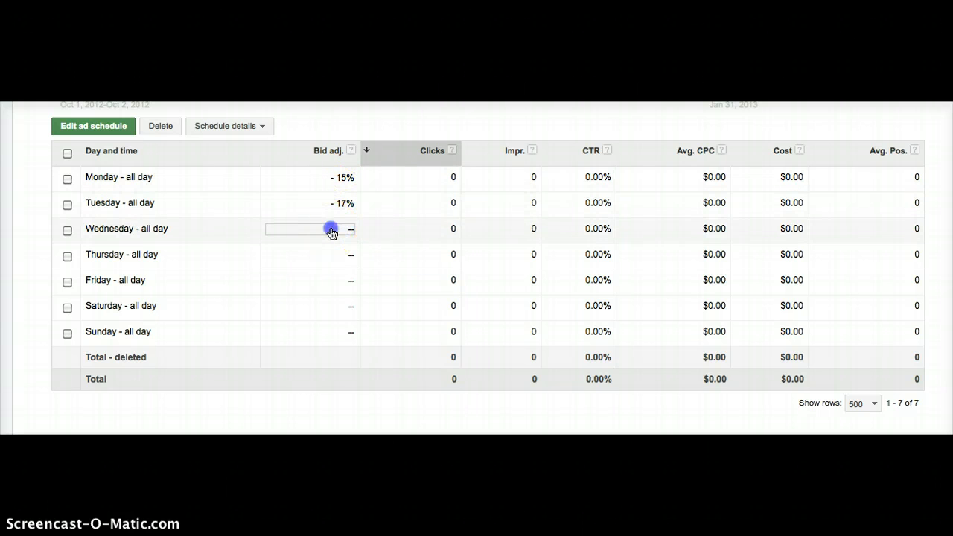
click(312, 231)
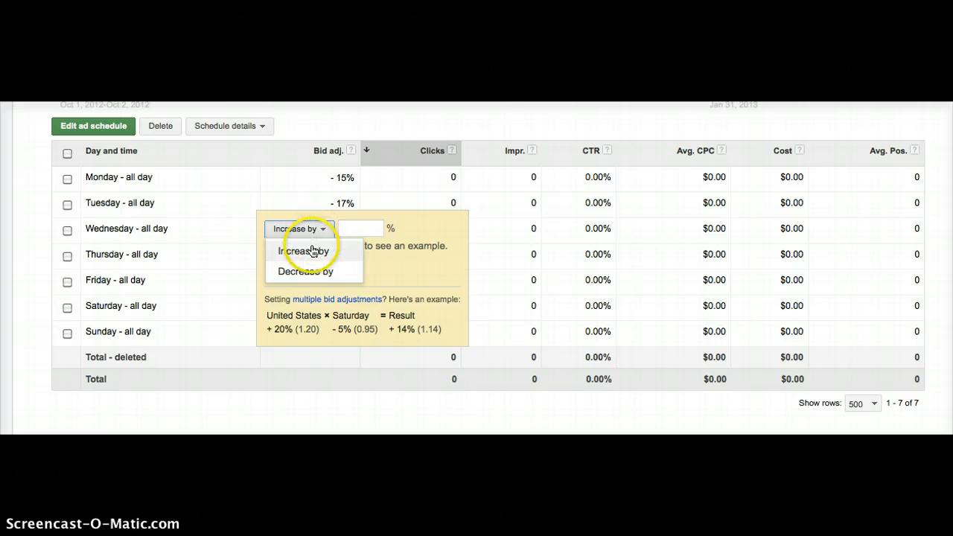
click(301, 251)
click(346, 229)
text(5)
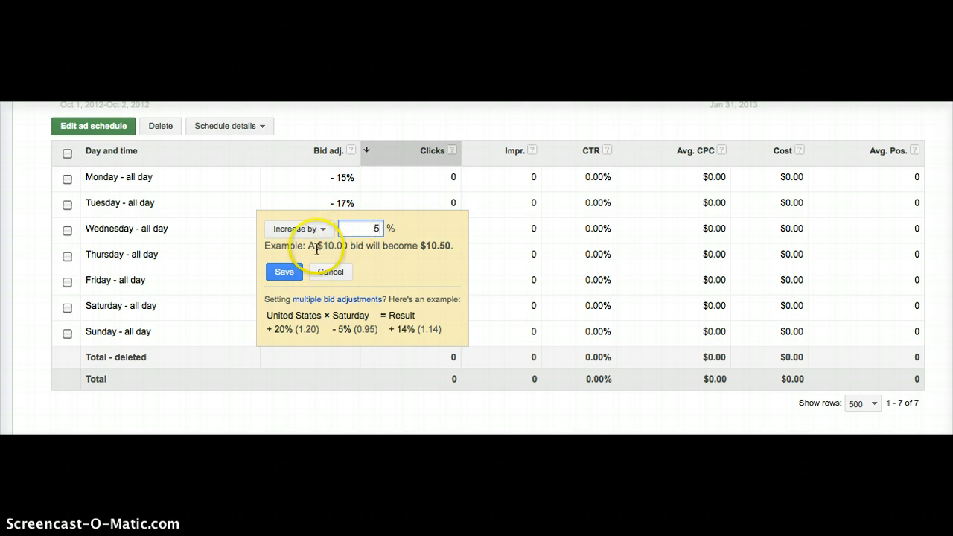
click(286, 269)
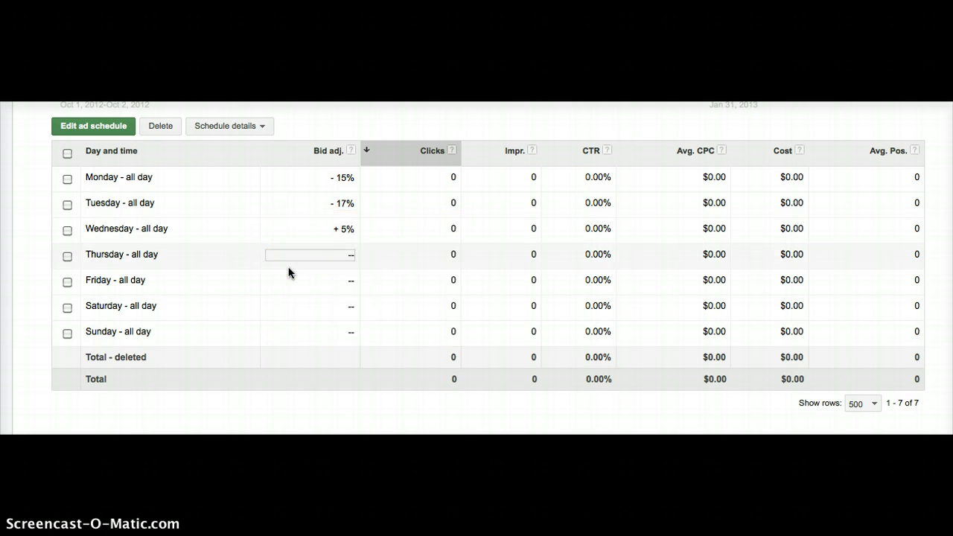
click(294, 264)
click(240, 258)
- Show the campaign's device settings and review the bid adjustments and performance for each device type
scroll(241, 258, up, 2)
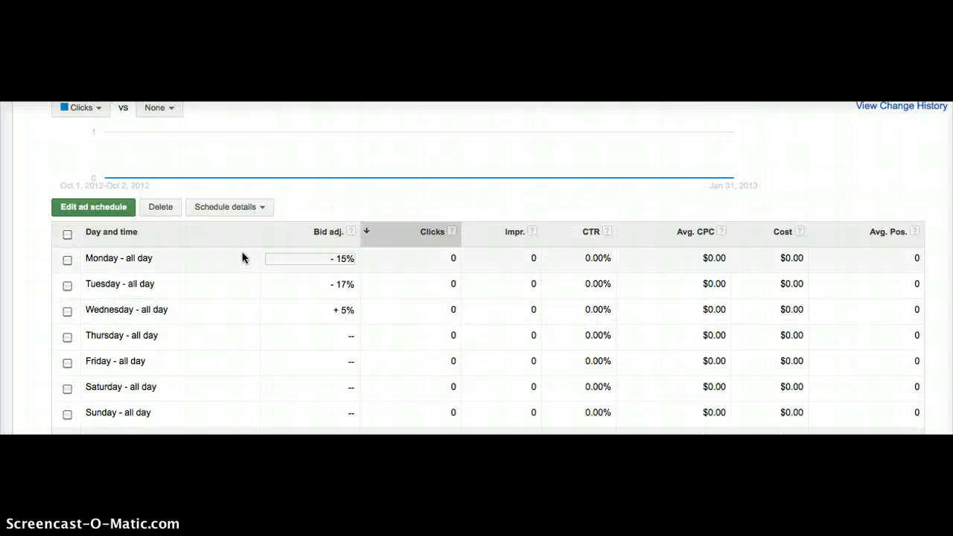
scroll(240, 257, up, 3)
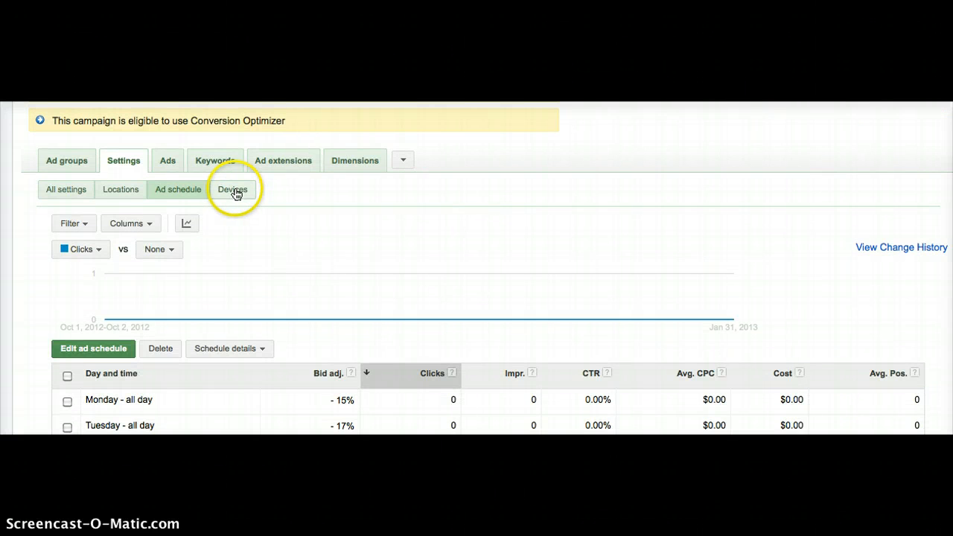
click(234, 191)
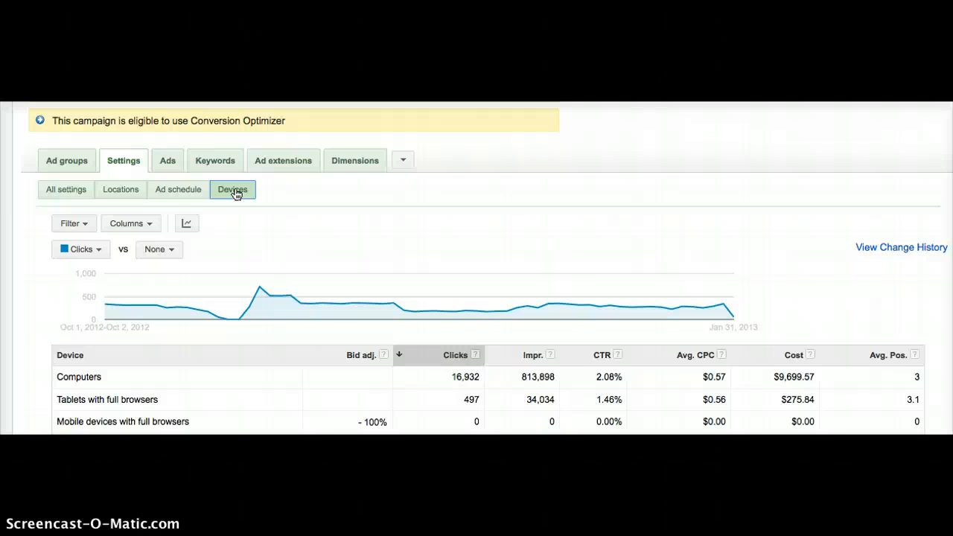
scroll(236, 193, down, 1)
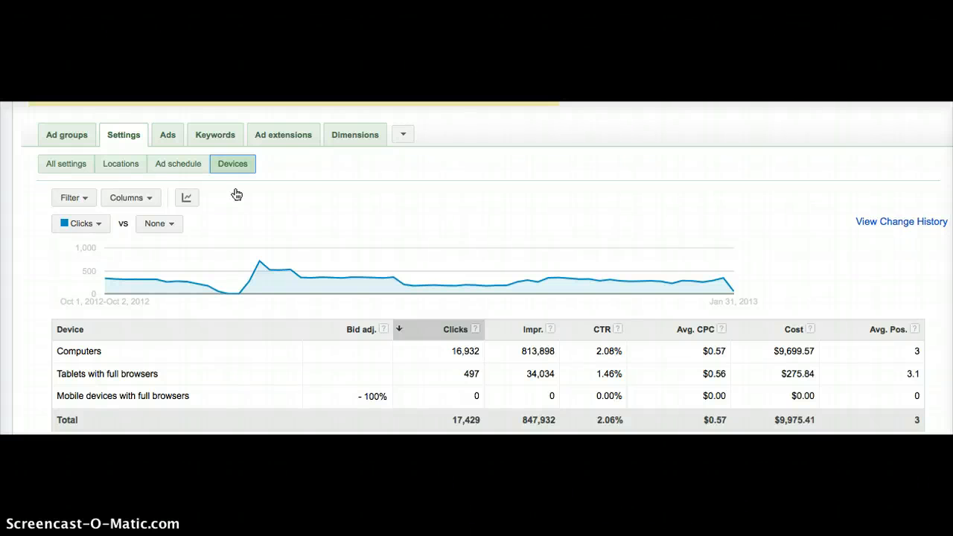
scroll(236, 195, down, 1)
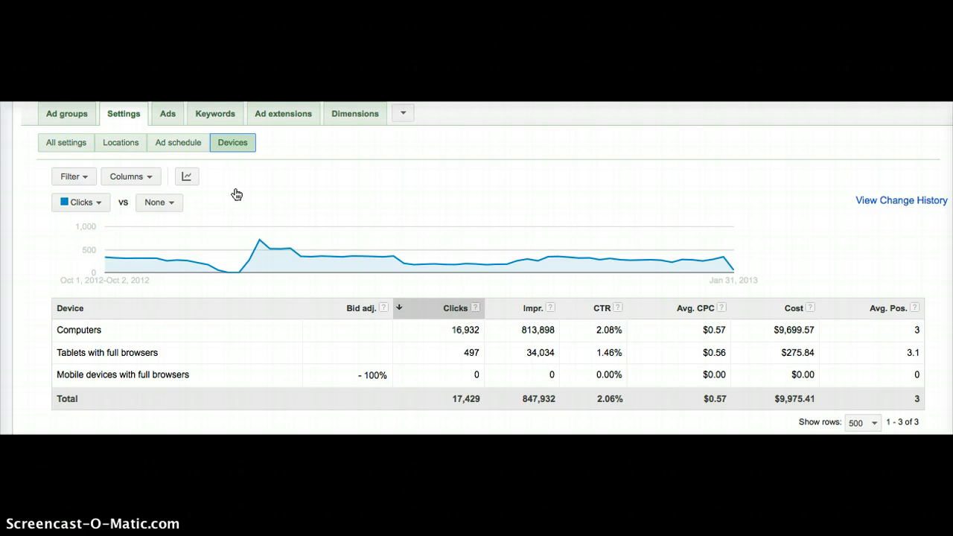
scroll(236, 194, down, 1)
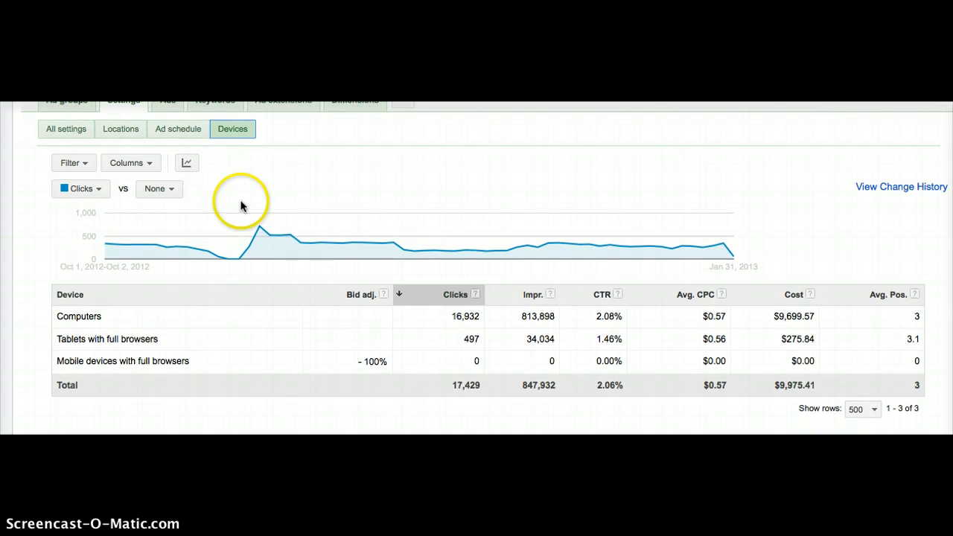
- Examine the bid adjustment options for mobile devices with full browsers and close the editor without saving
click(380, 365)
click(372, 362)
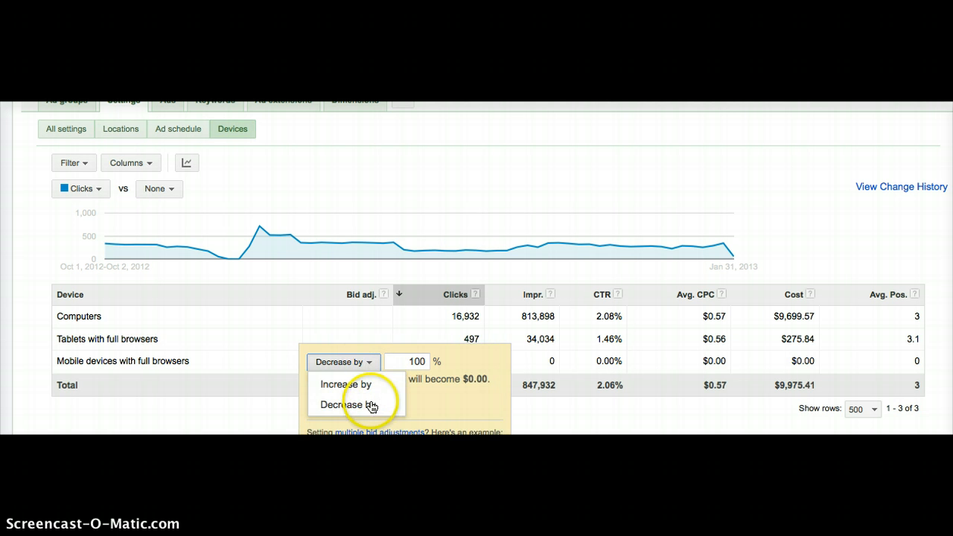
click(410, 362)
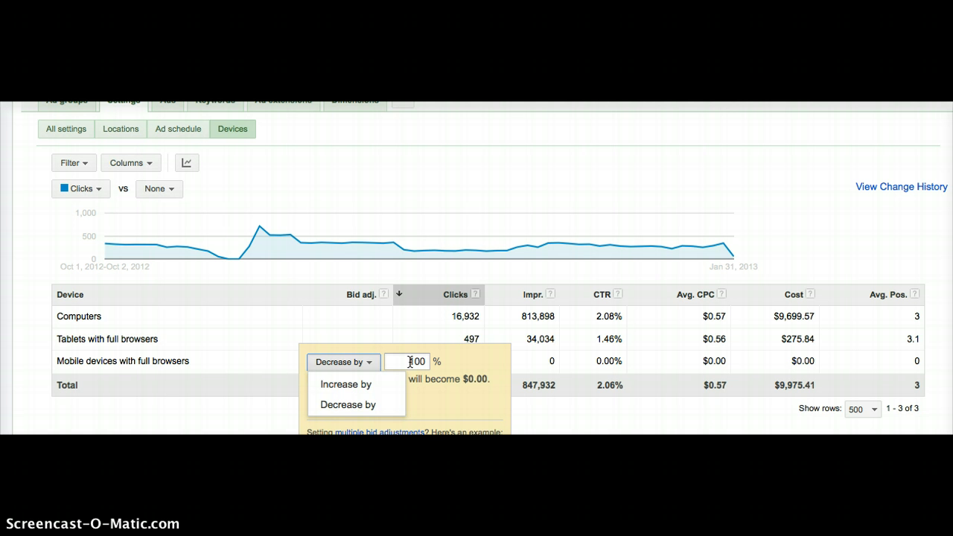
click(410, 362)
scroll(372, 358, down, 3)
click(330, 322)
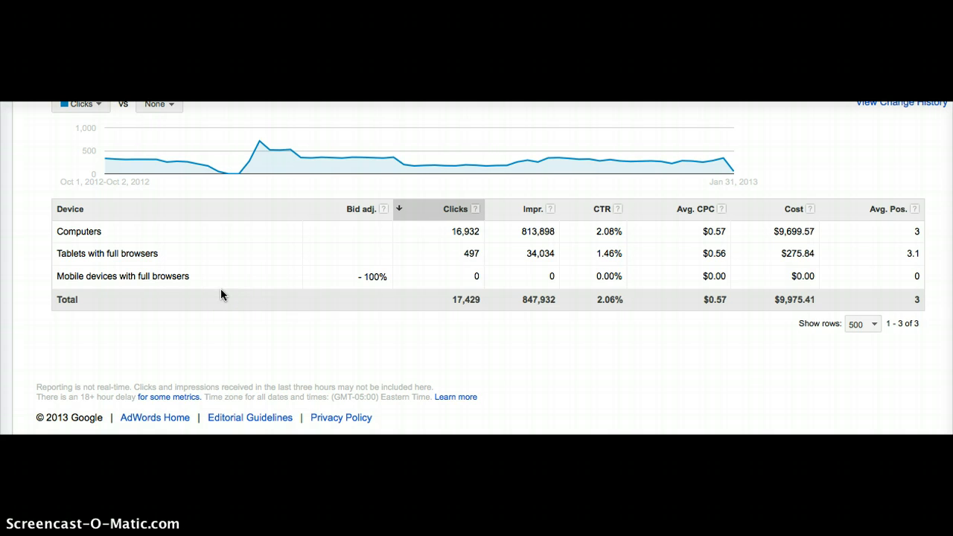
- Show the campaign's location settings and review the bid adjustments in the country list
scroll(220, 294, up, 4)
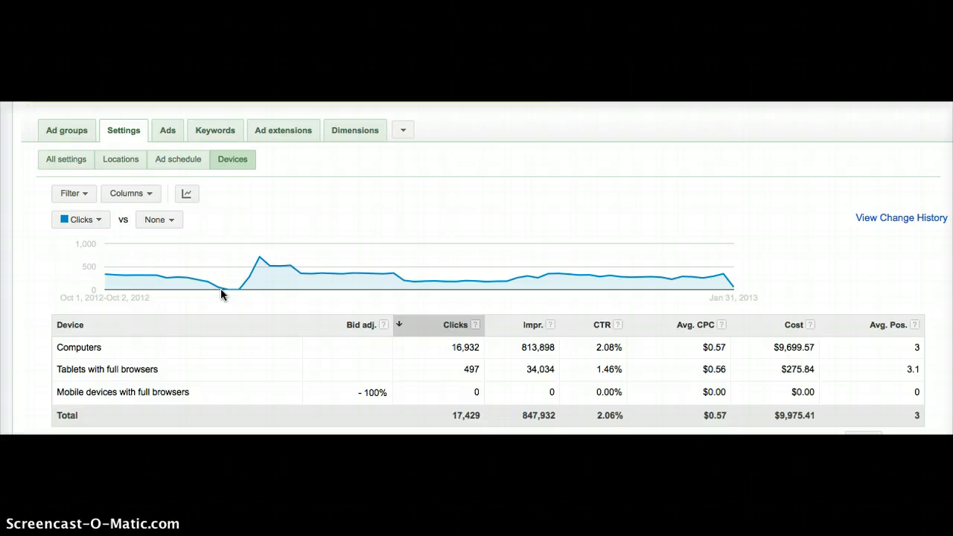
click(122, 164)
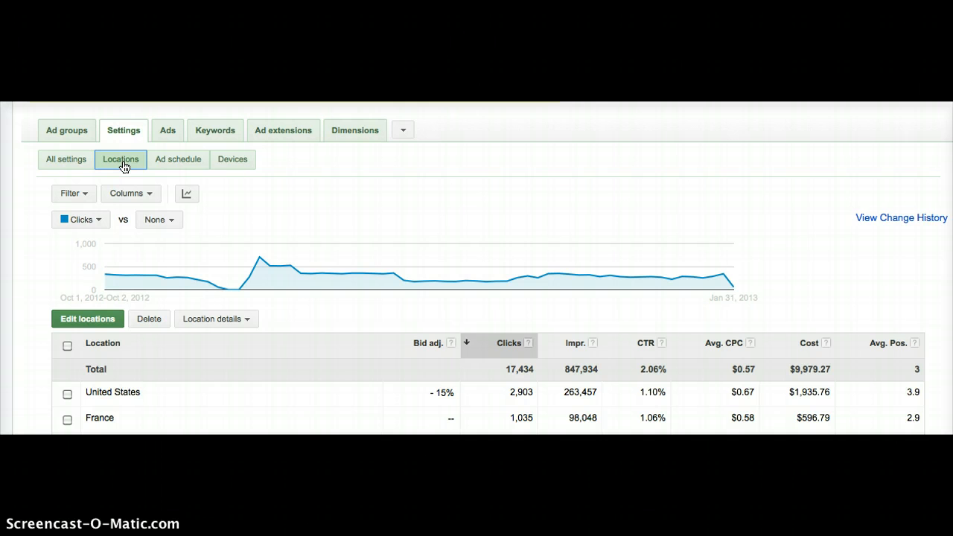
scroll(124, 167, down, 3)
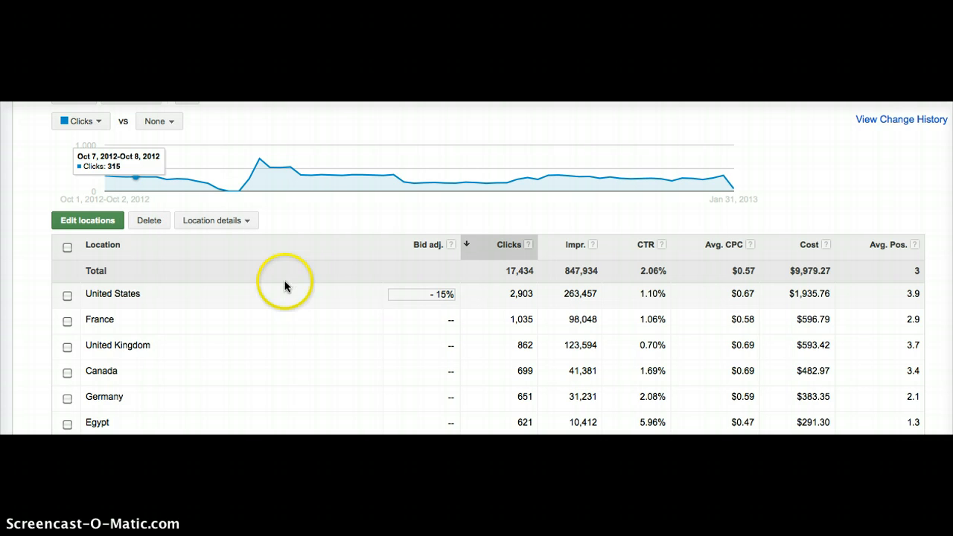
scroll(283, 279, up, 1)
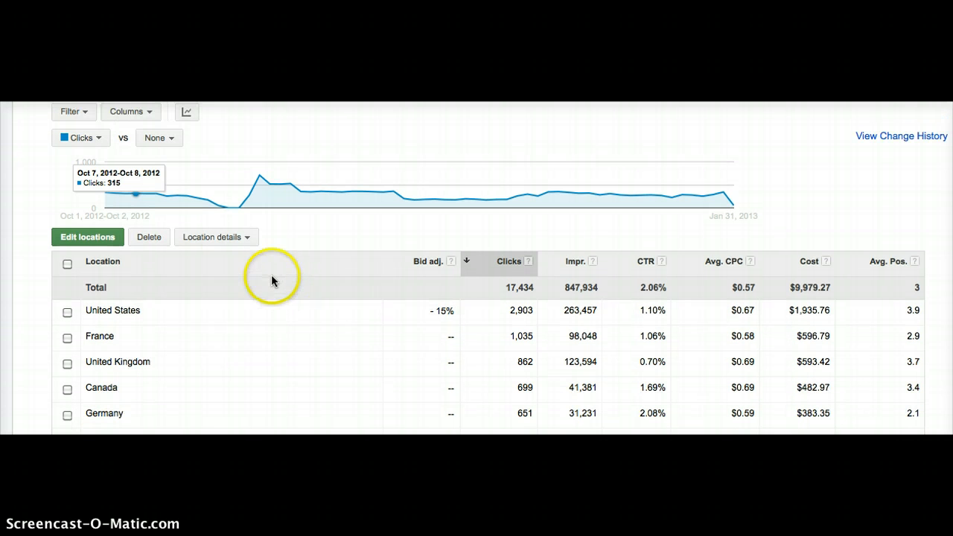
- View the "What triggered your ad" location report and return to the locations list
click(227, 241)
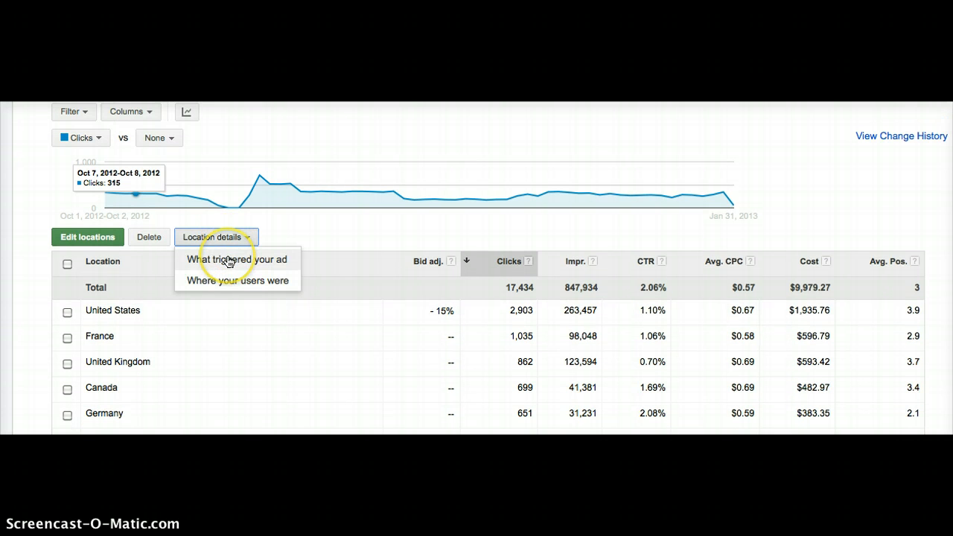
click(229, 259)
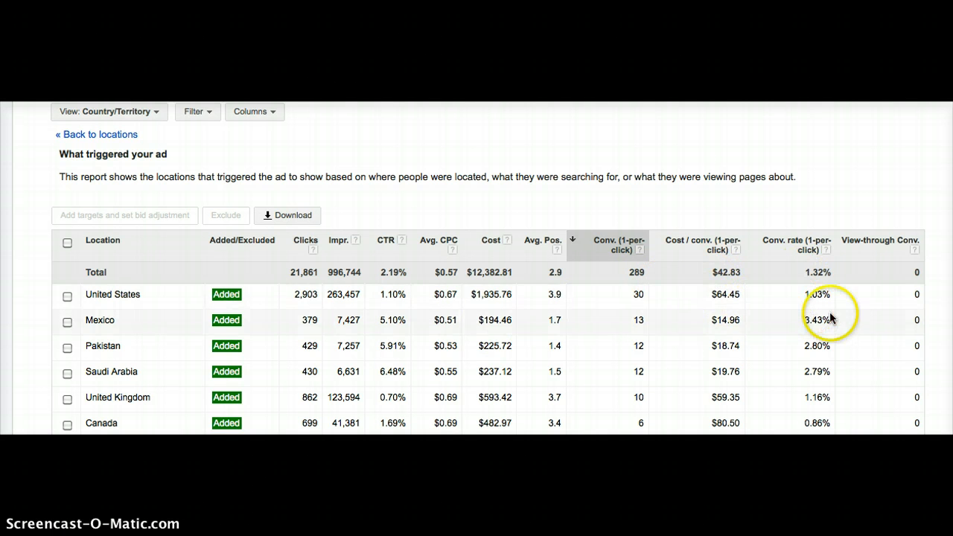
click(116, 134)
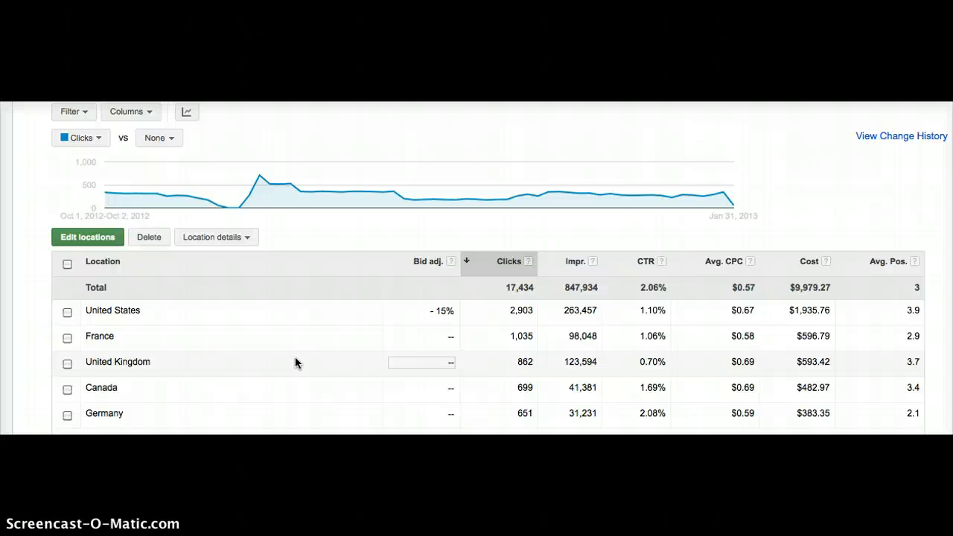
- Examine the multiple bid adjustments example in the United States bid adjustment editor and cancel without changes
mouse_move(187, 176)
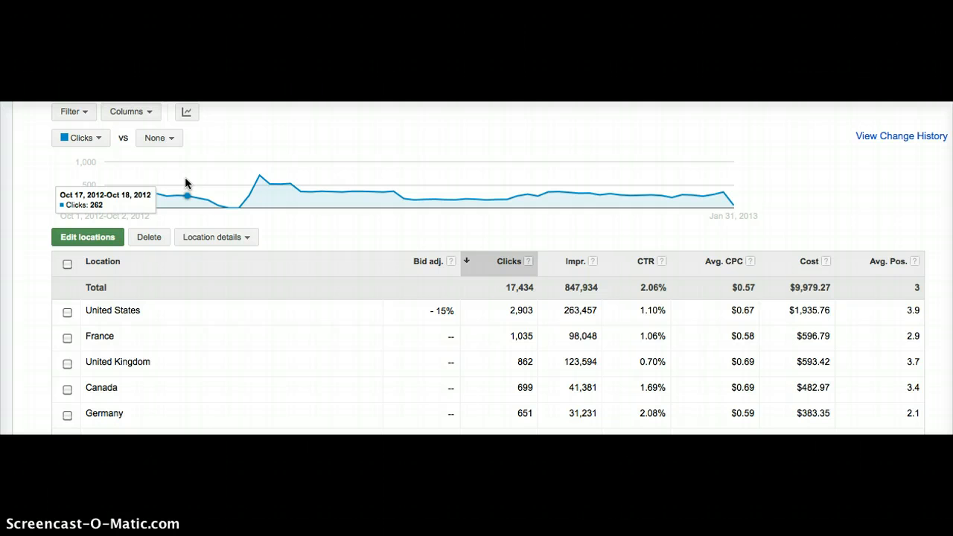
scroll(186, 183, up, 2)
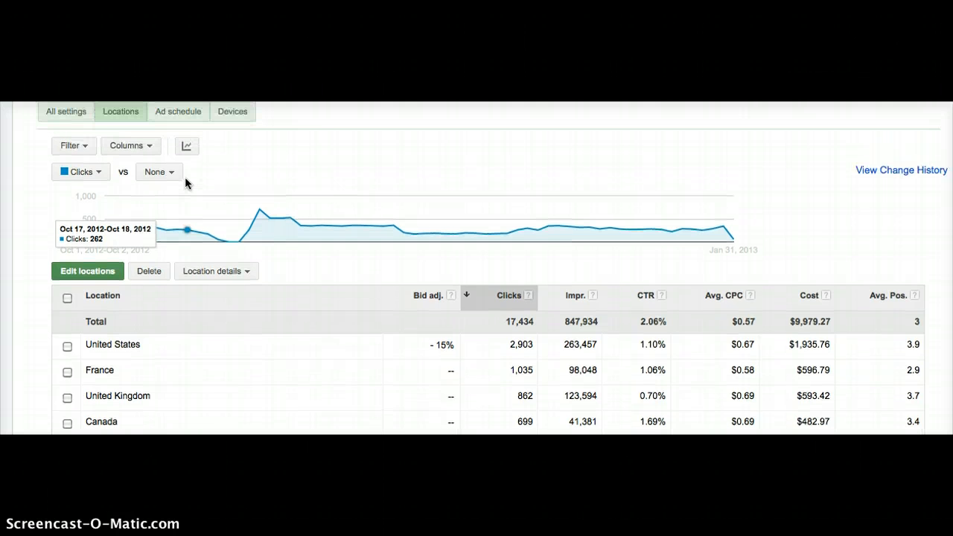
scroll(187, 183, up, 1)
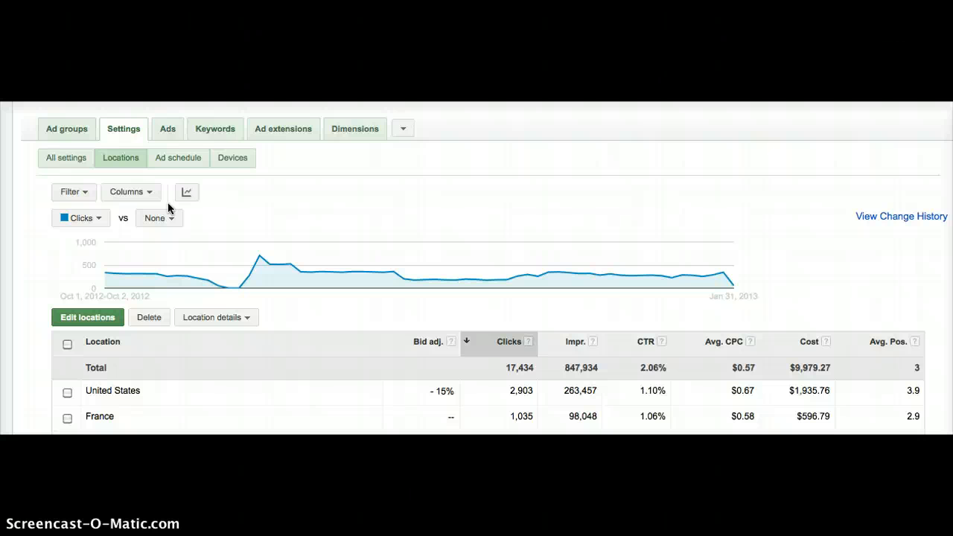
scroll(167, 201, down, 4)
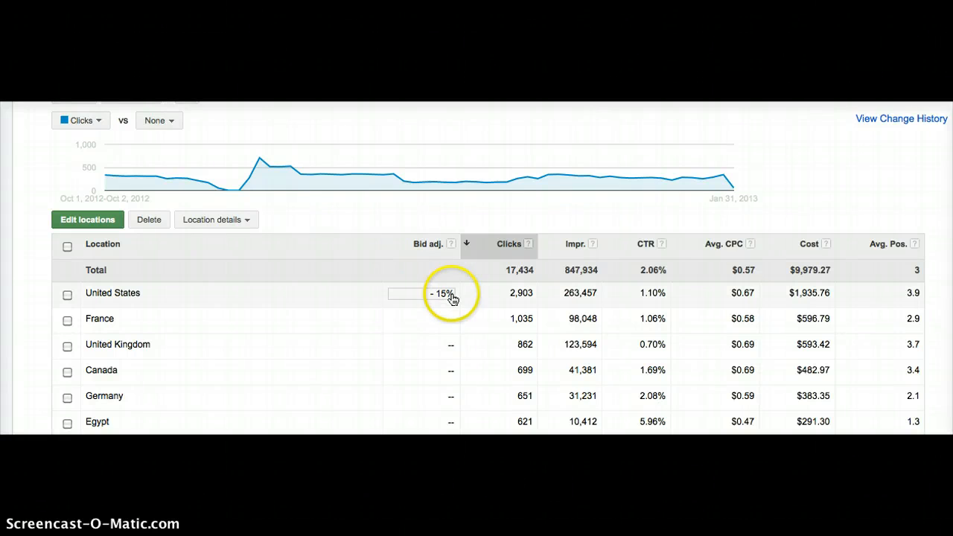
click(452, 298)
scroll(374, 296, down, 1)
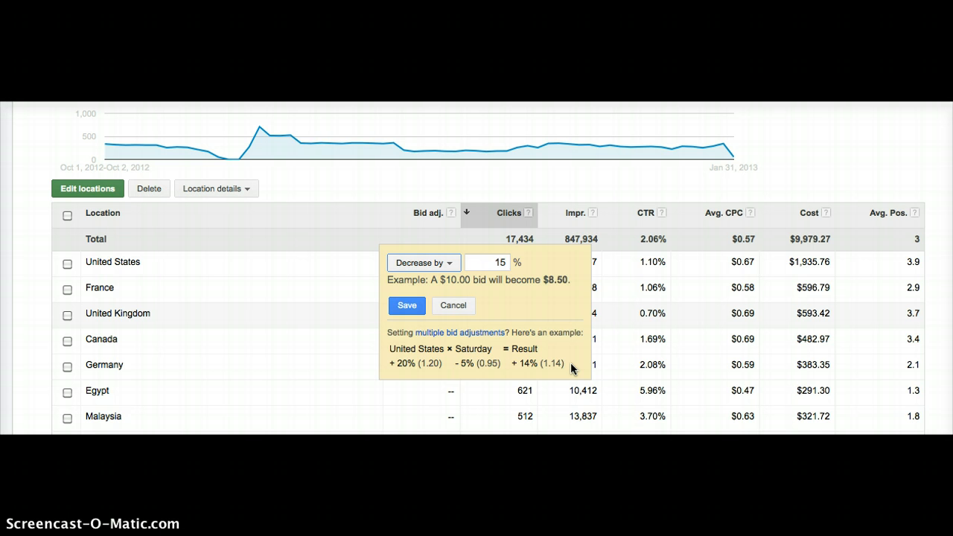
click(457, 308)
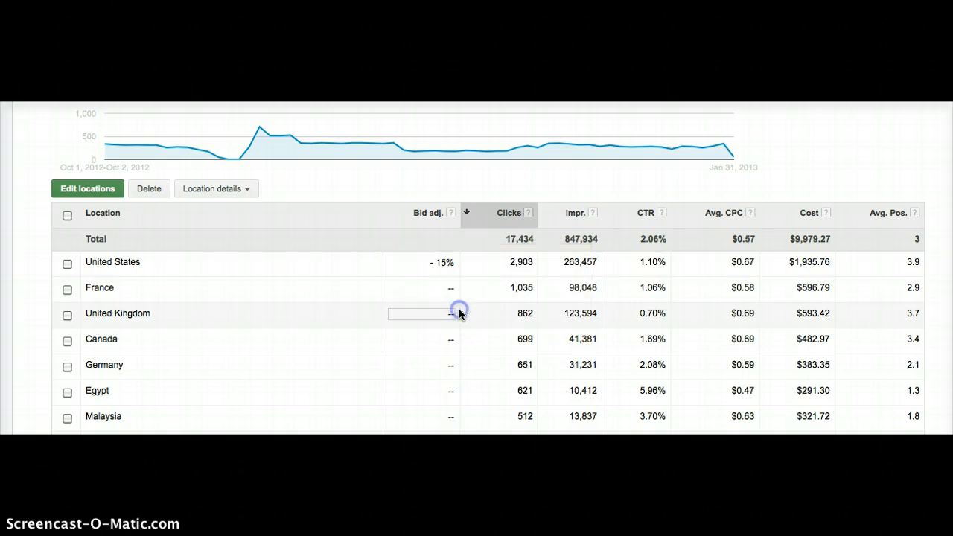
scroll(347, 227, up, 2)
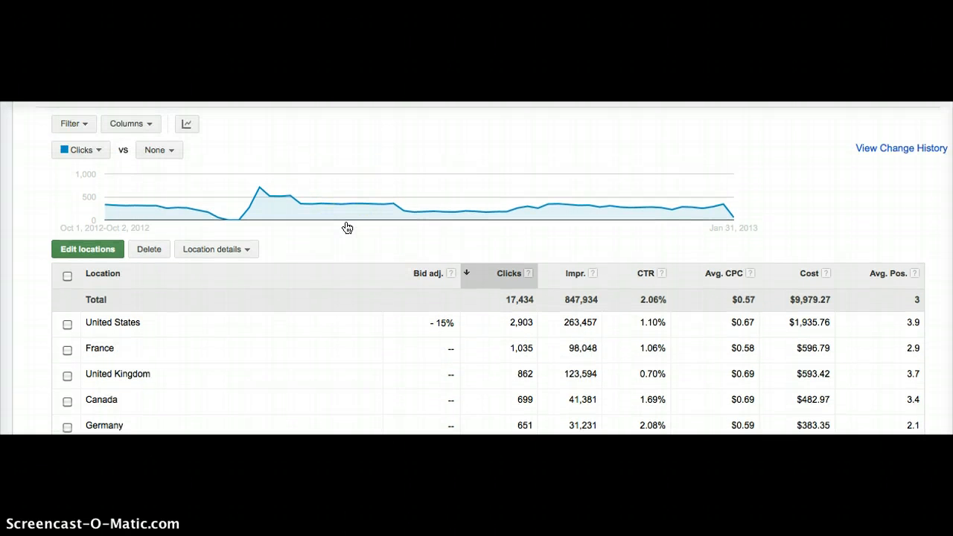